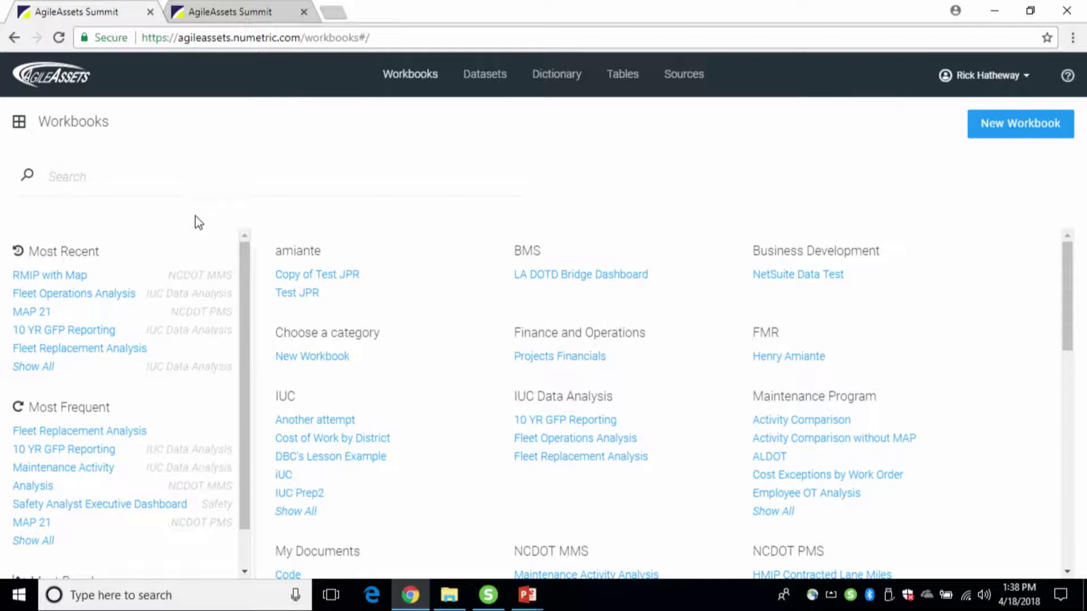
Step: Search the workbooks for "iuc" and clear the search
{"action": "type", "text": "iuc"}
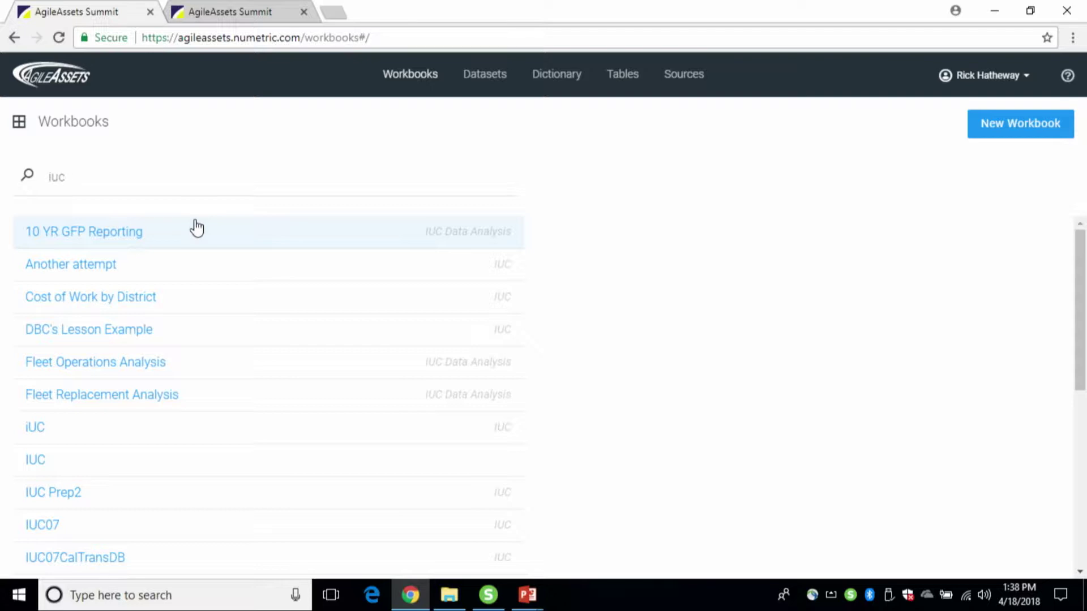
{"action": "key", "text": "BackSpace"}
{"action": "key", "text": "BackSpace"}
{"action": "key", "text": "BackSpace"}
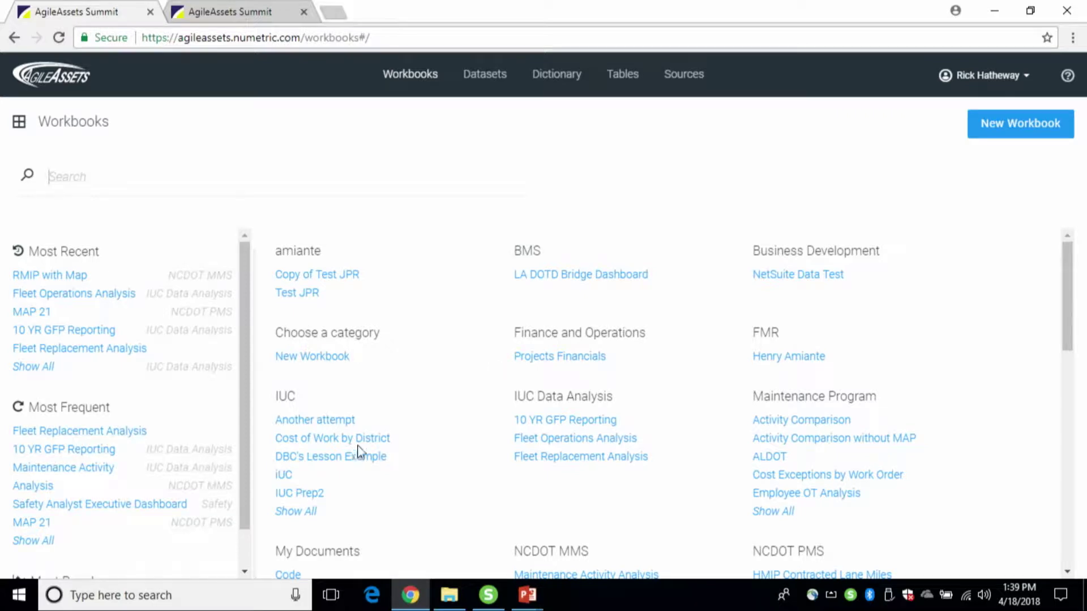
Step: Open the Fleet Operations Analysis workbook from the IUC Data Analysis category, check its members and return to its filters
{"action": "left_click", "coordinate": [575, 439]}
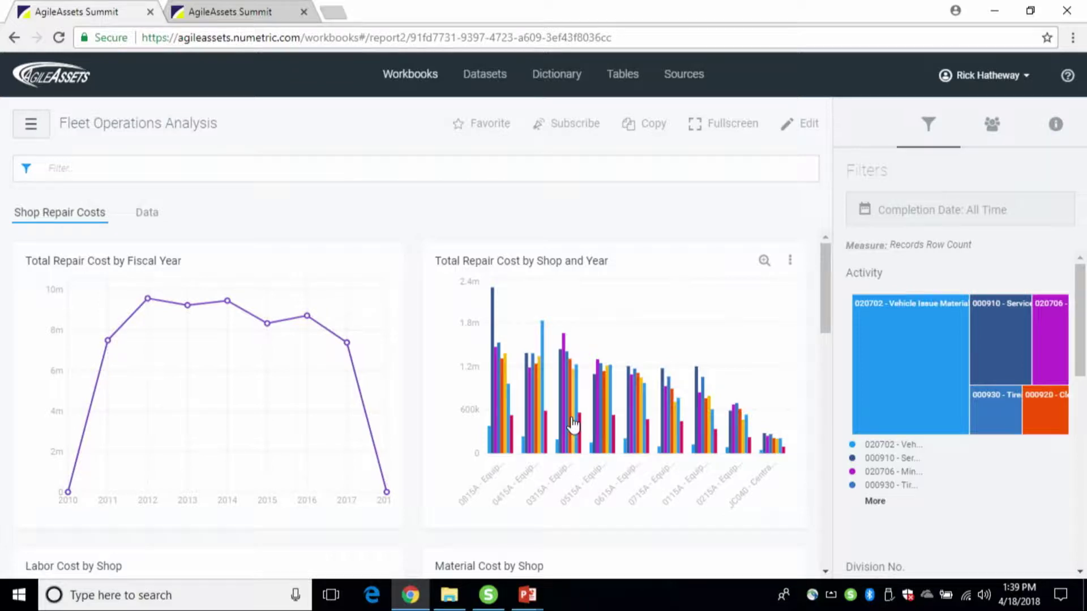
{"action": "left_click", "coordinate": [991, 126]}
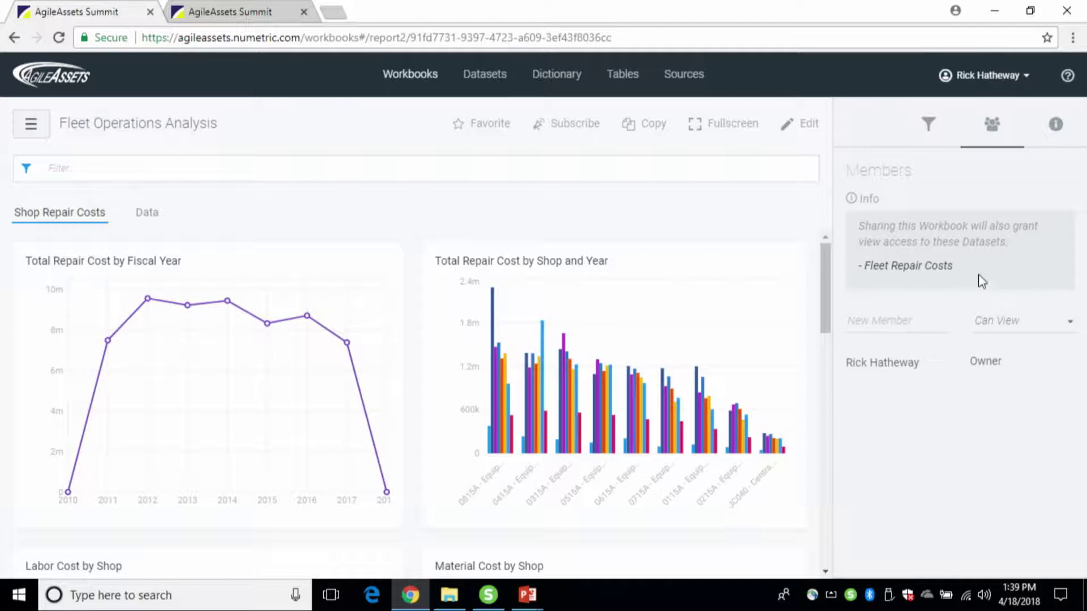
{"action": "left_click", "coordinate": [928, 124]}
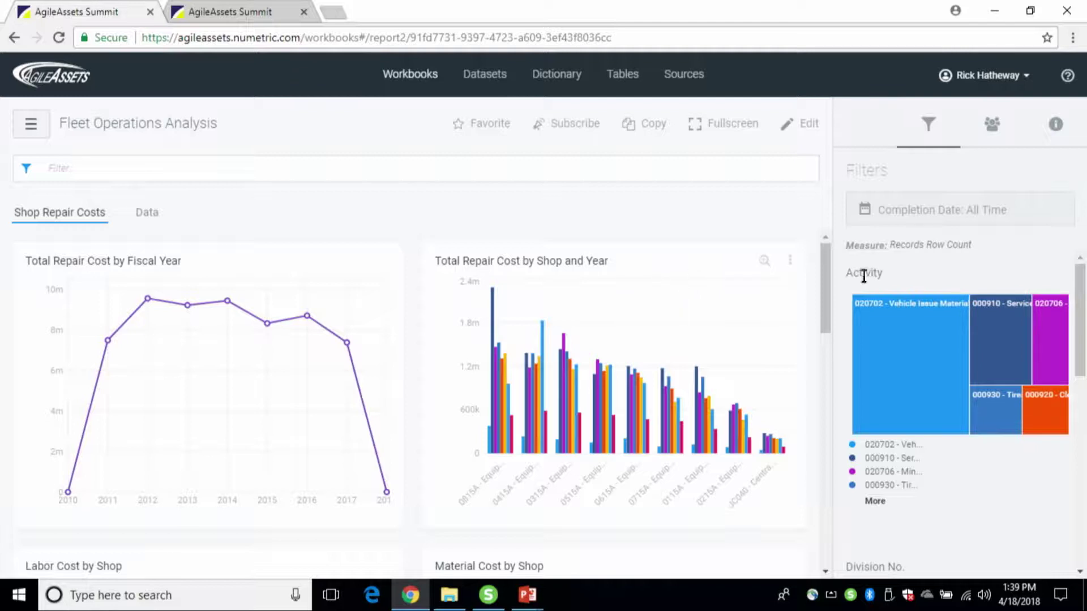
{"action": "left_click_drag", "start_coordinate": [824, 288], "coordinate": [822, 293]}
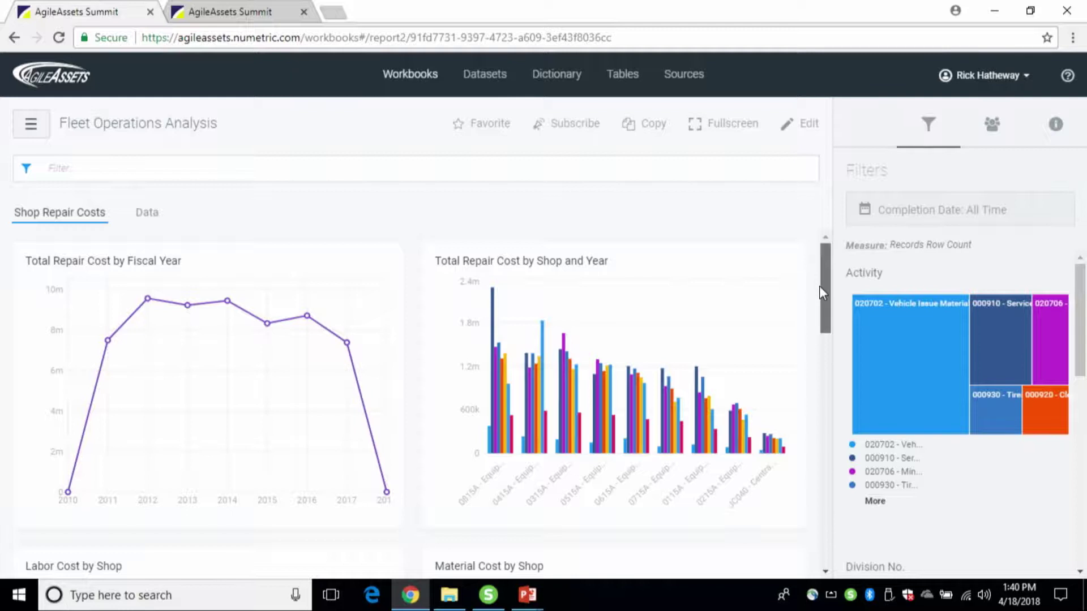
{"action": "left_click_drag", "start_coordinate": [820, 286], "coordinate": [820, 293]}
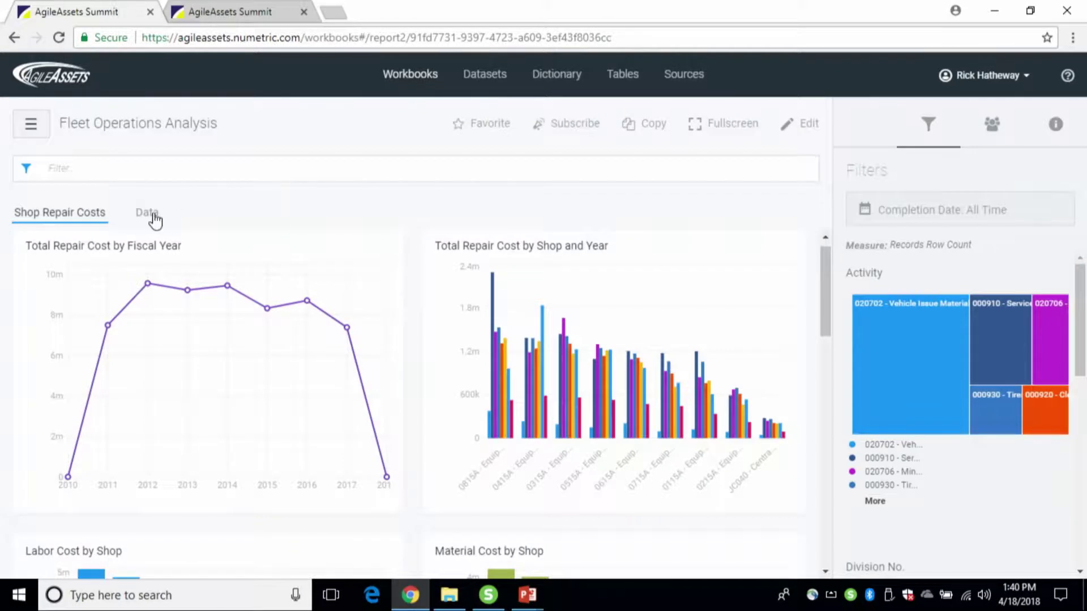
Step: Review the workbook's records in the Data view, return to Shop Repair Costs and clear all filters
{"action": "left_click", "coordinate": [153, 218]}
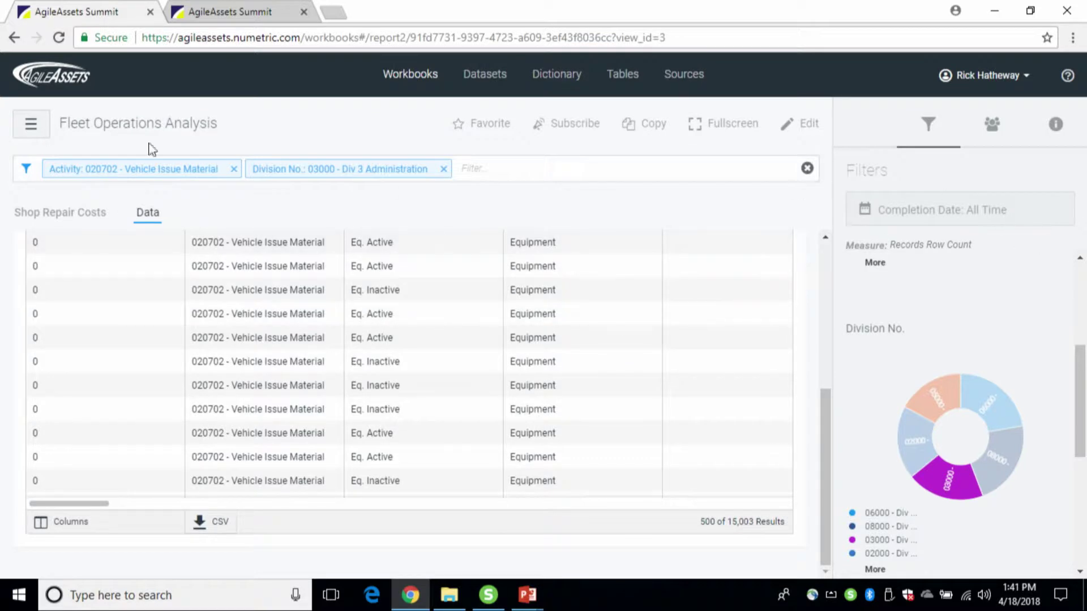
{"action": "left_click", "coordinate": [71, 214]}
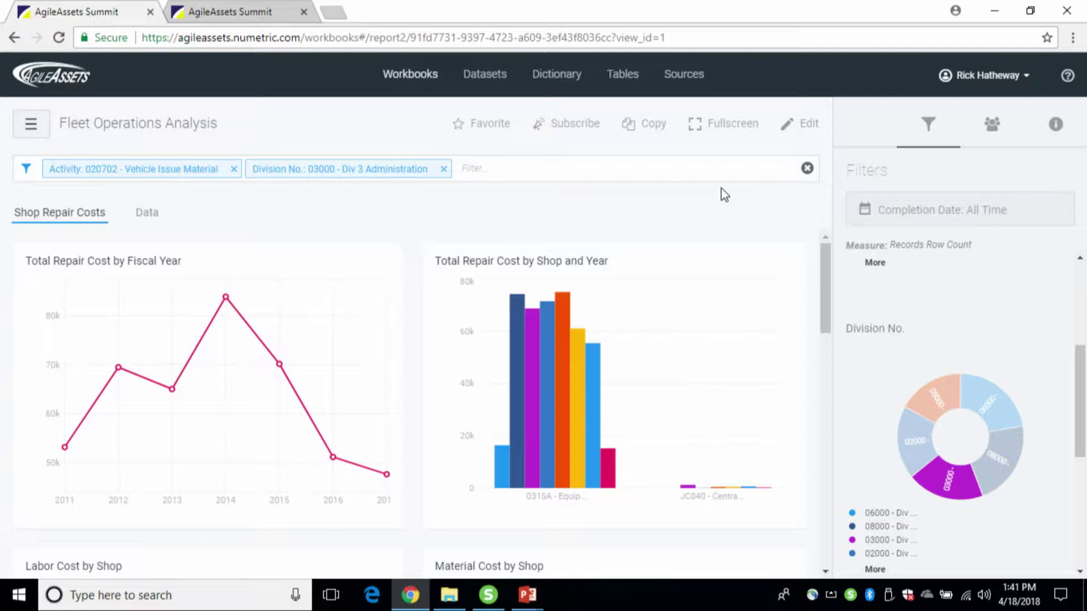
{"action": "left_click", "coordinate": [807, 168]}
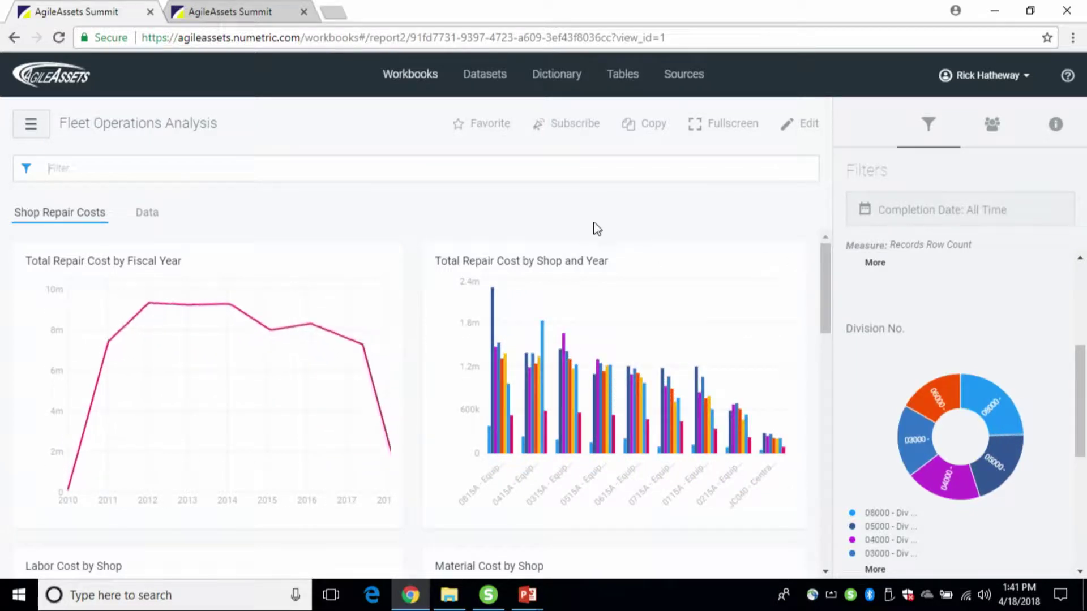
Step: Examine the bars of the Total Repair Cost by Shop and Year chart and the Total Repair Cost by Activity and Shop chart
{"action": "mouse_move", "coordinate": [493, 307]}
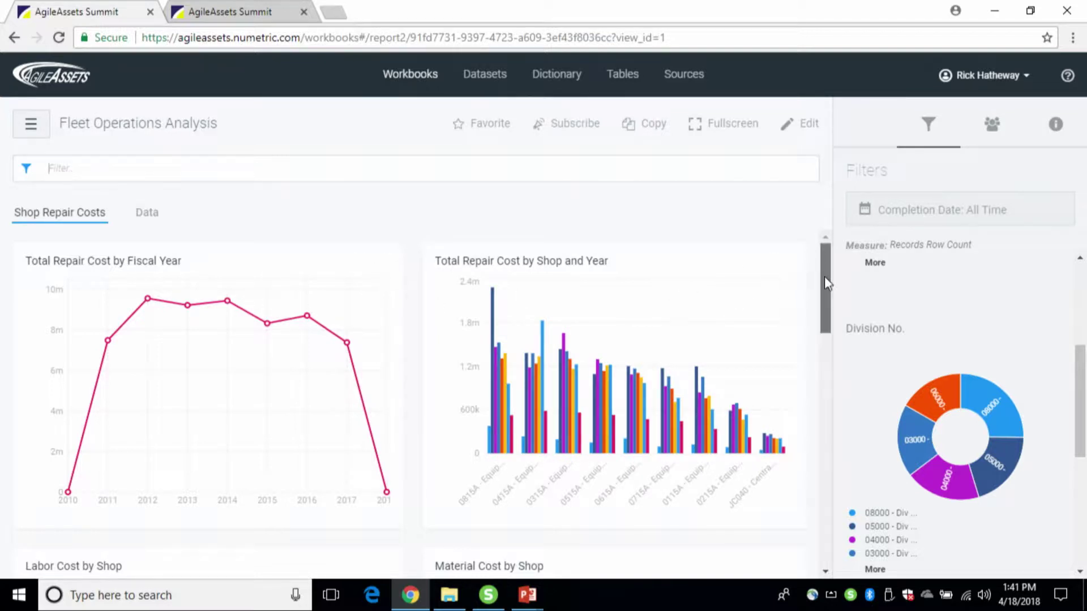
{"action": "left_click_drag", "start_coordinate": [825, 276], "coordinate": [823, 280]}
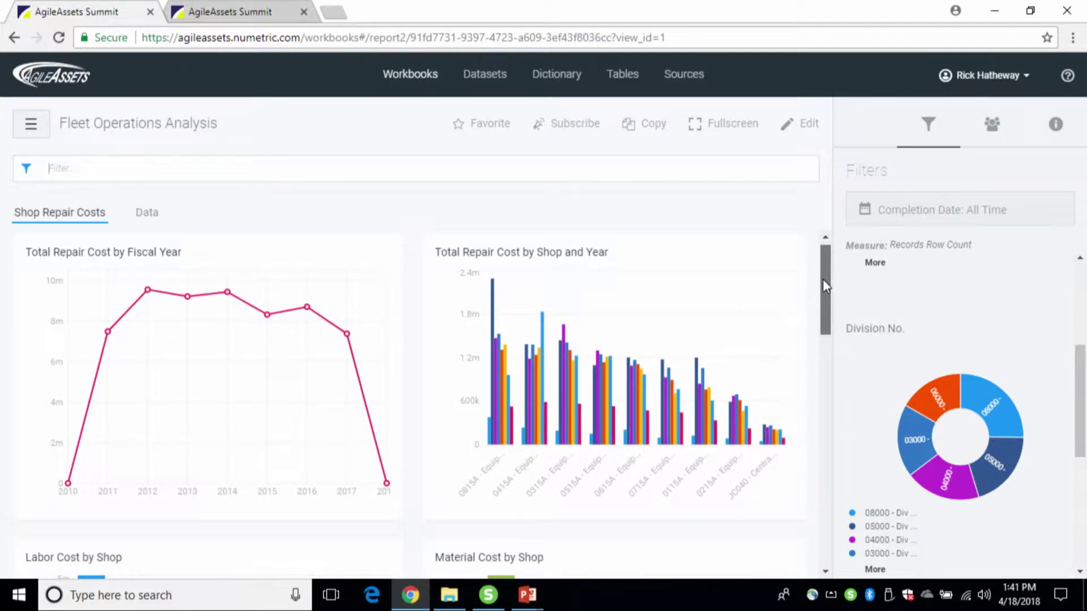
{"action": "left_click_drag", "start_coordinate": [823, 279], "coordinate": [821, 282]}
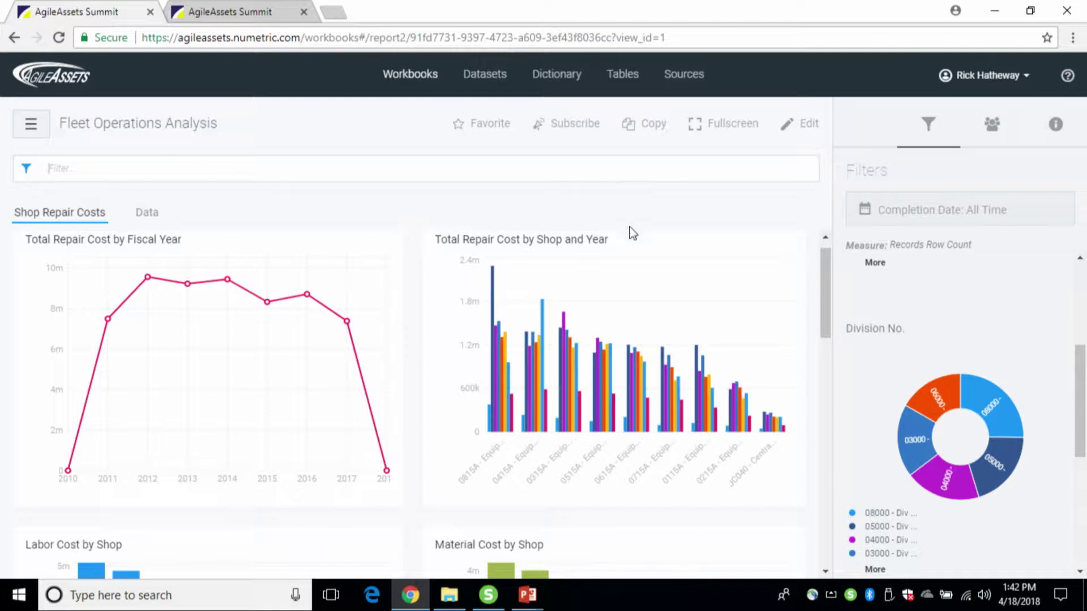
{"action": "mouse_move", "coordinate": [498, 361]}
{"action": "left_click_drag", "start_coordinate": [825, 304], "coordinate": [794, 464]}
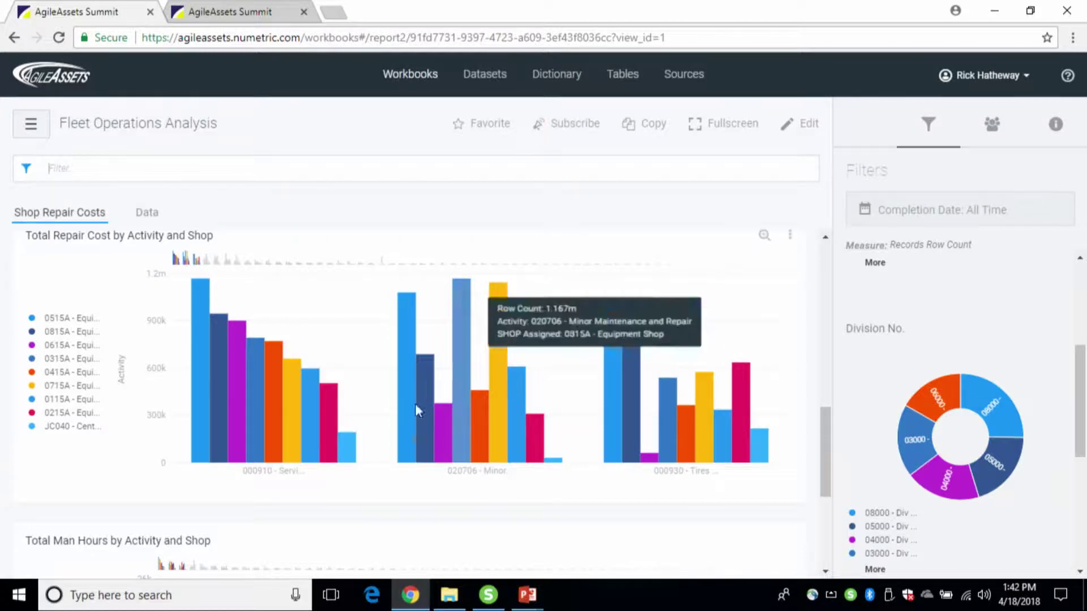
{"action": "mouse_move", "coordinate": [201, 407]}
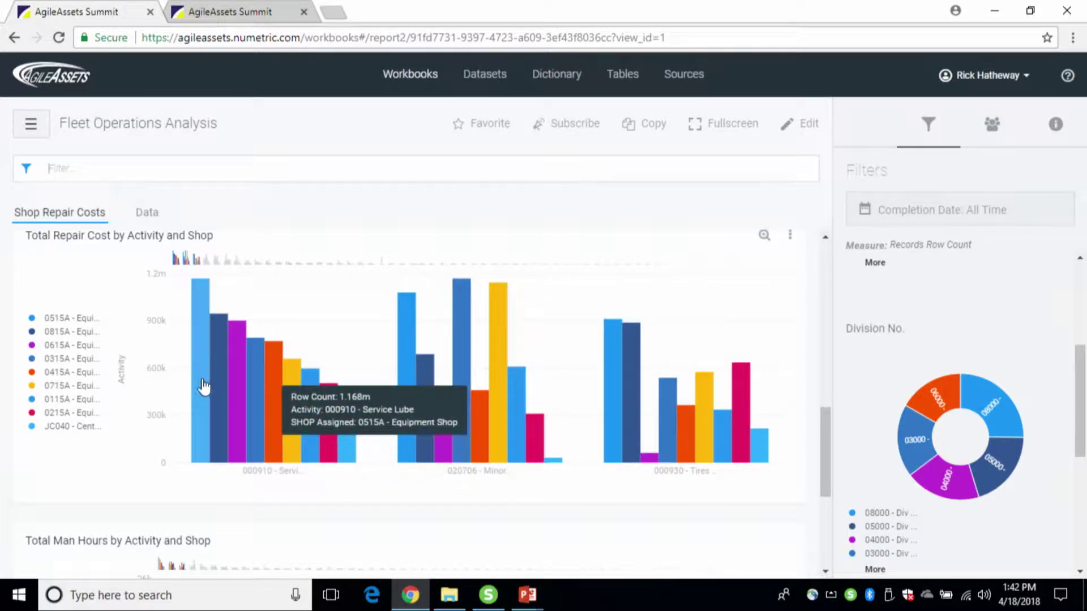
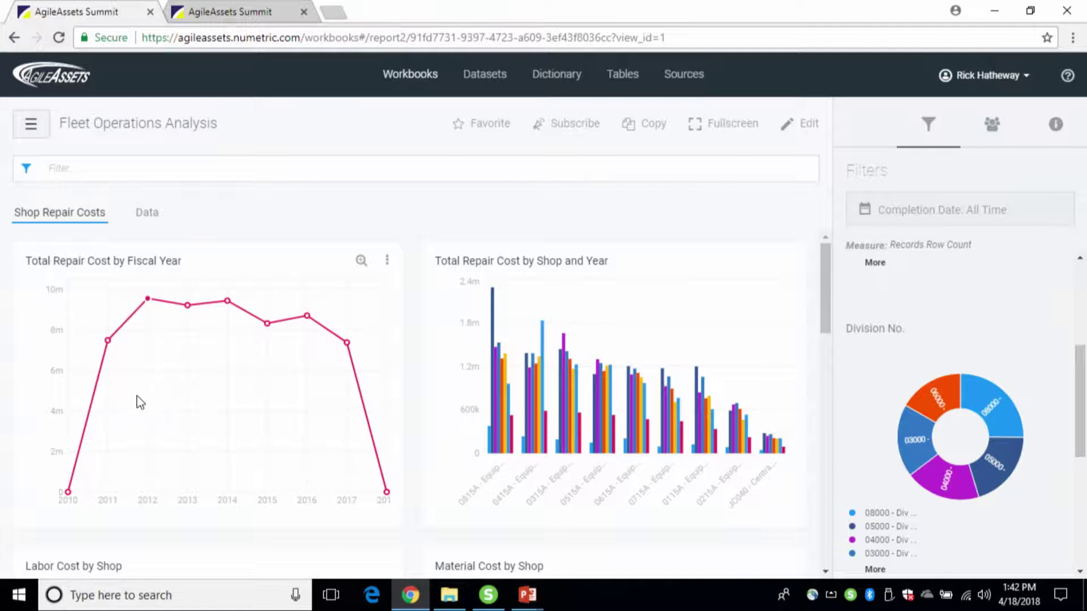
Step: Filter the charts to fiscal year 2012 only and to the 000110 - Basic Engine activity at shop 0315A - Equipment Shop
{"action": "left_click_drag", "start_coordinate": [128, 385], "coordinate": [169, 390]}
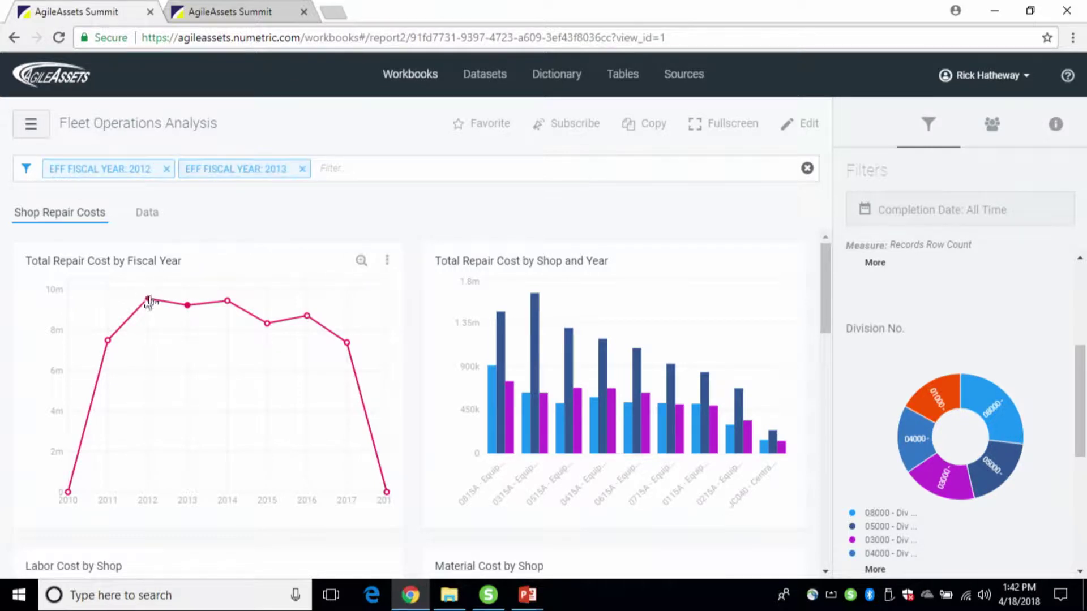
{"action": "left_click", "coordinate": [301, 170]}
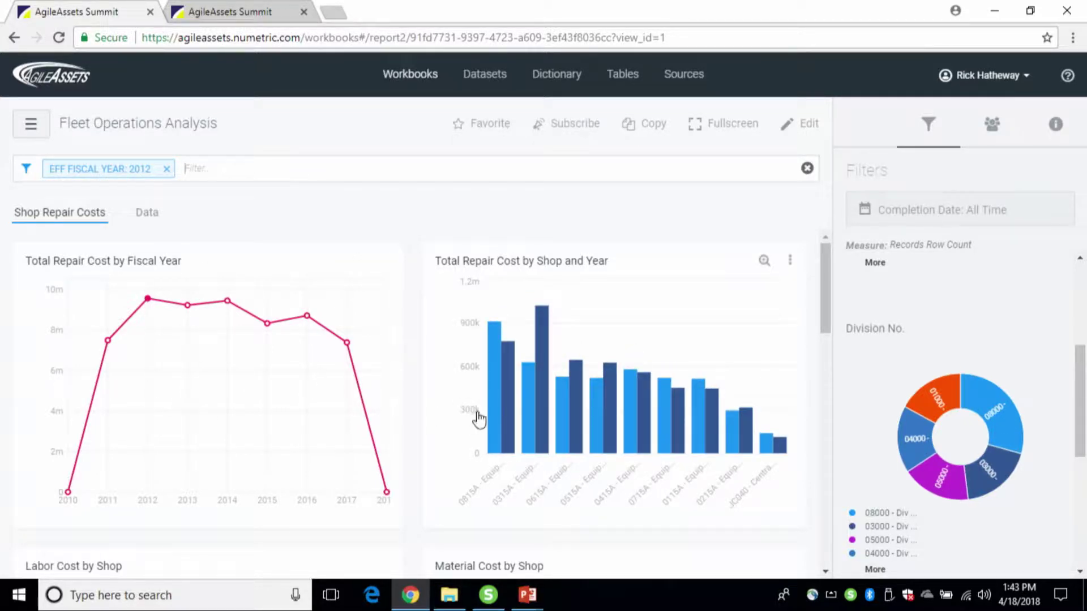
{"action": "left_click_drag", "start_coordinate": [825, 304], "coordinate": [793, 461]}
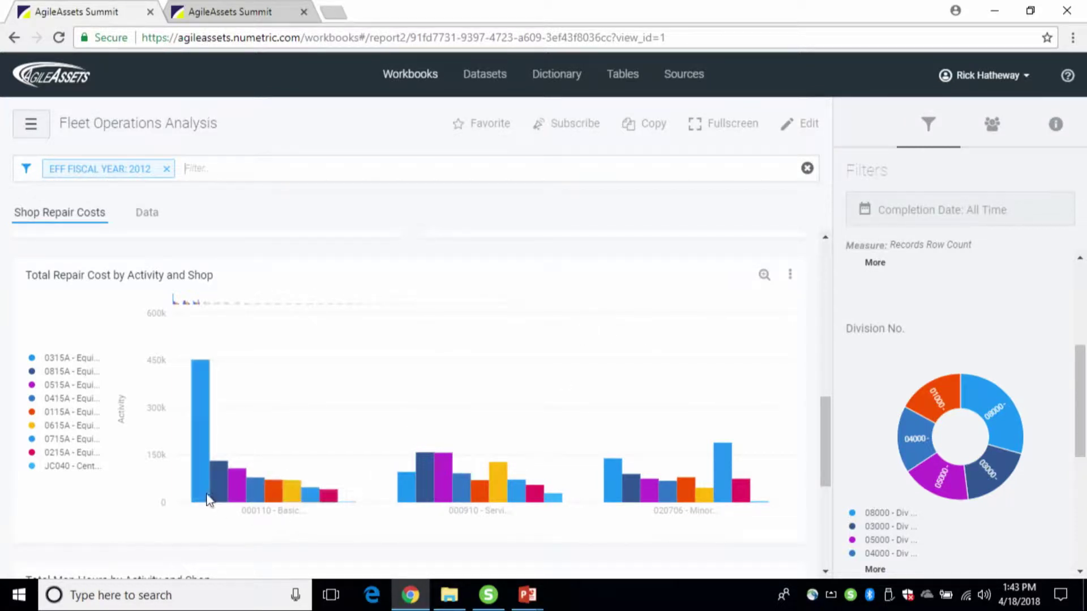
{"action": "left_click", "coordinate": [200, 378]}
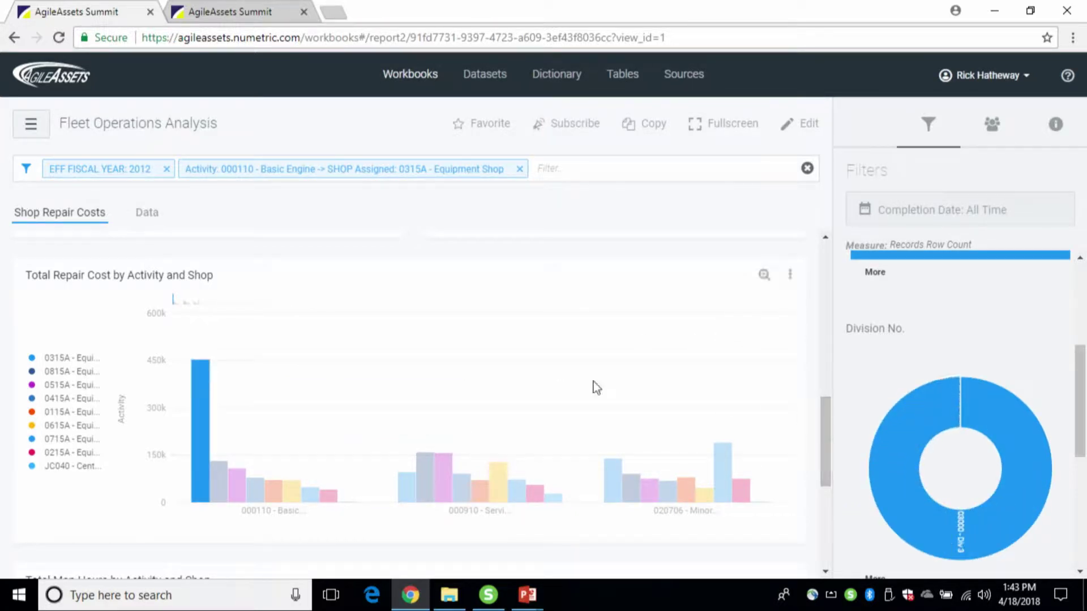
Step: Compare the filtered values for shop 0315A in the Material Cost by Shop and Labor Cost by Shop charts
{"action": "left_click_drag", "start_coordinate": [824, 432], "coordinate": [816, 345]}
{"action": "mouse_move", "coordinate": [672, 405]}
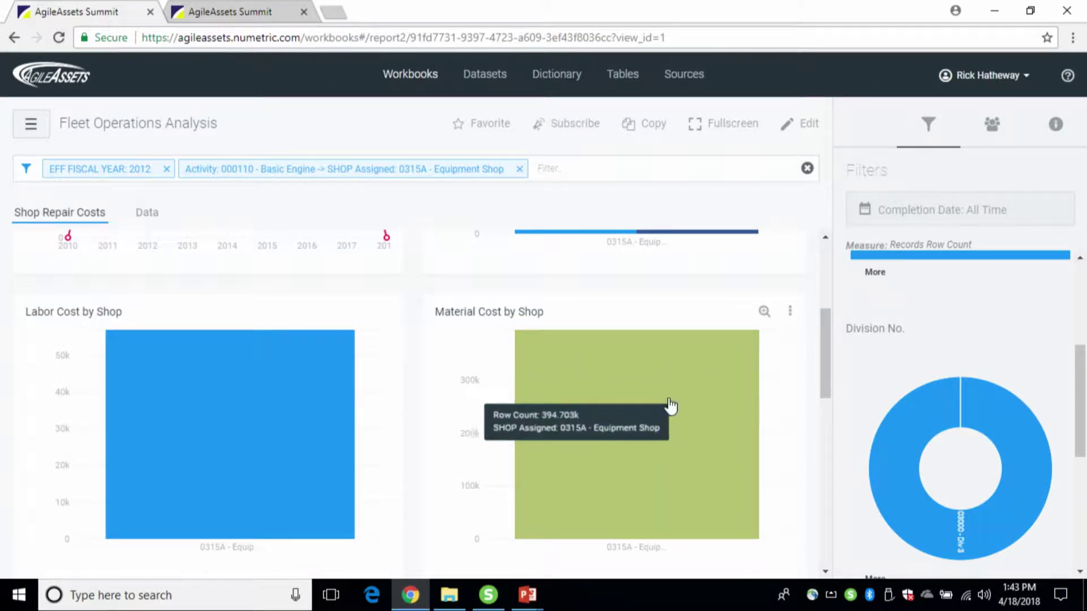
{"action": "mouse_move", "coordinate": [281, 377]}
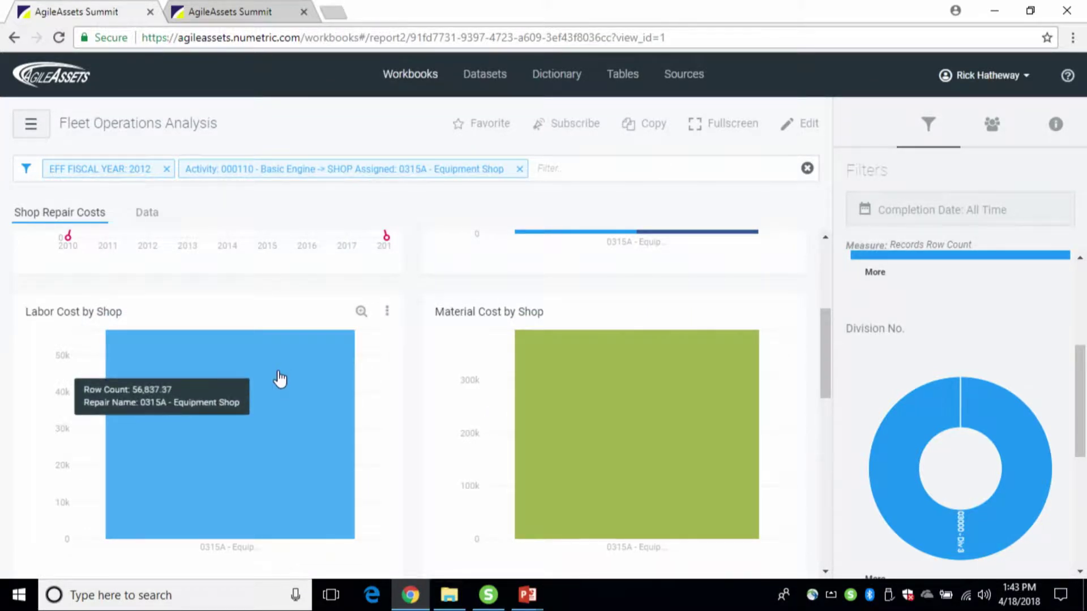
{"action": "mouse_move", "coordinate": [583, 379]}
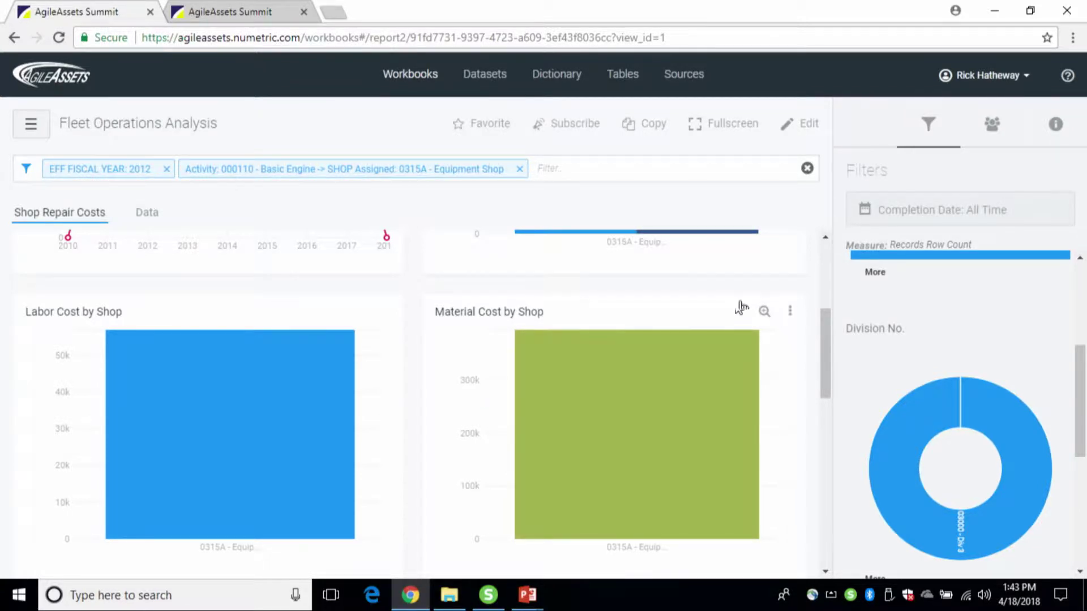
Step: Open the detail view of Material Cost by Shop and add drill-down levels 4 and 5, both using Activity
{"action": "left_click", "coordinate": [763, 313]}
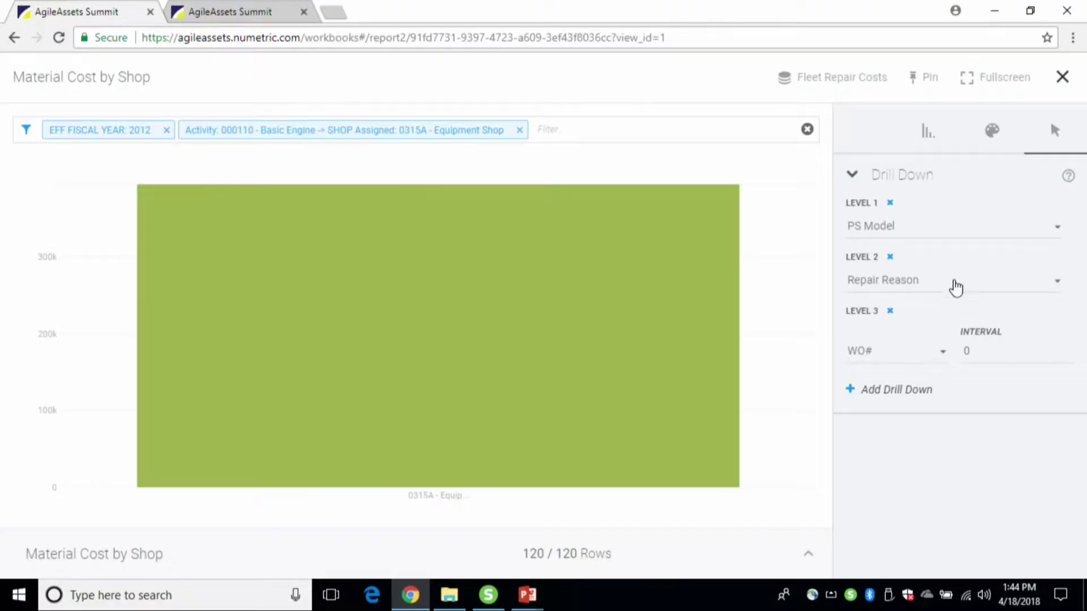
{"action": "left_click", "coordinate": [887, 390]}
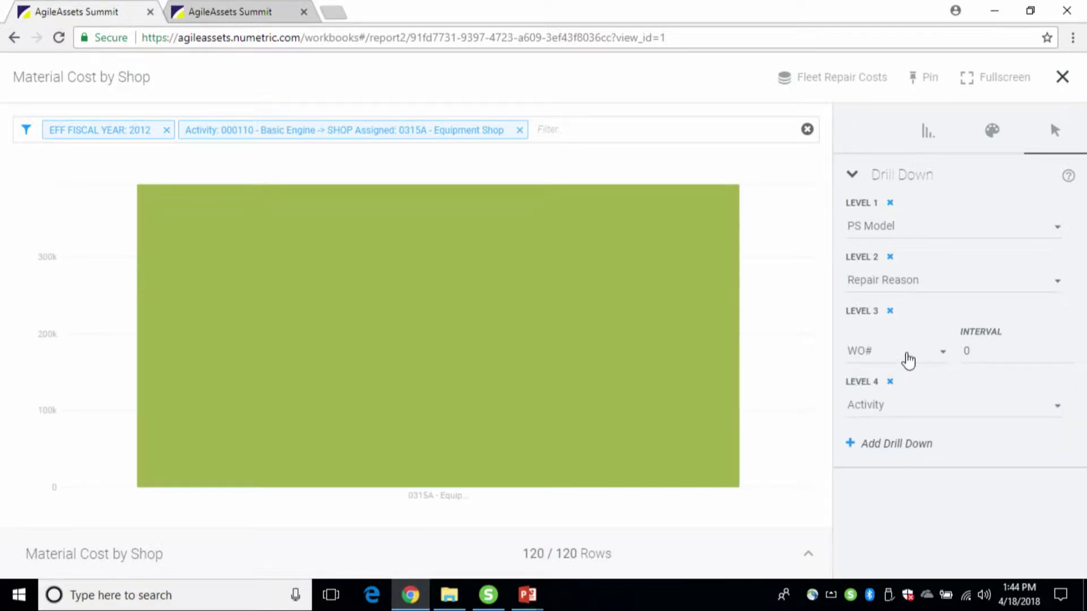
{"action": "left_click", "coordinate": [909, 417]}
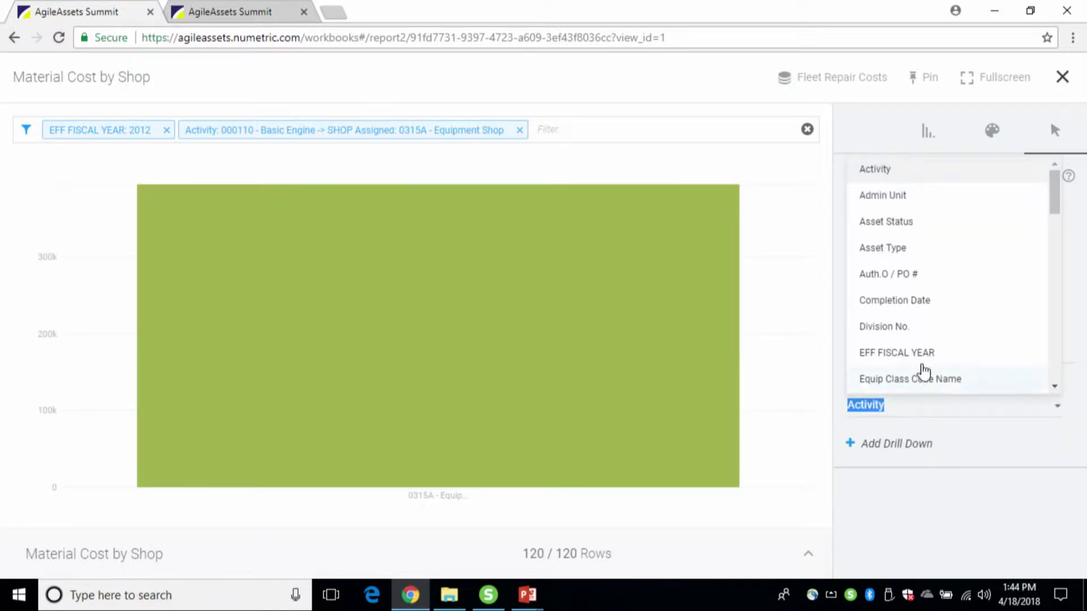
{"action": "scroll", "coordinate": [931, 339], "scroll_direction": "down", "scroll_amount": 5}
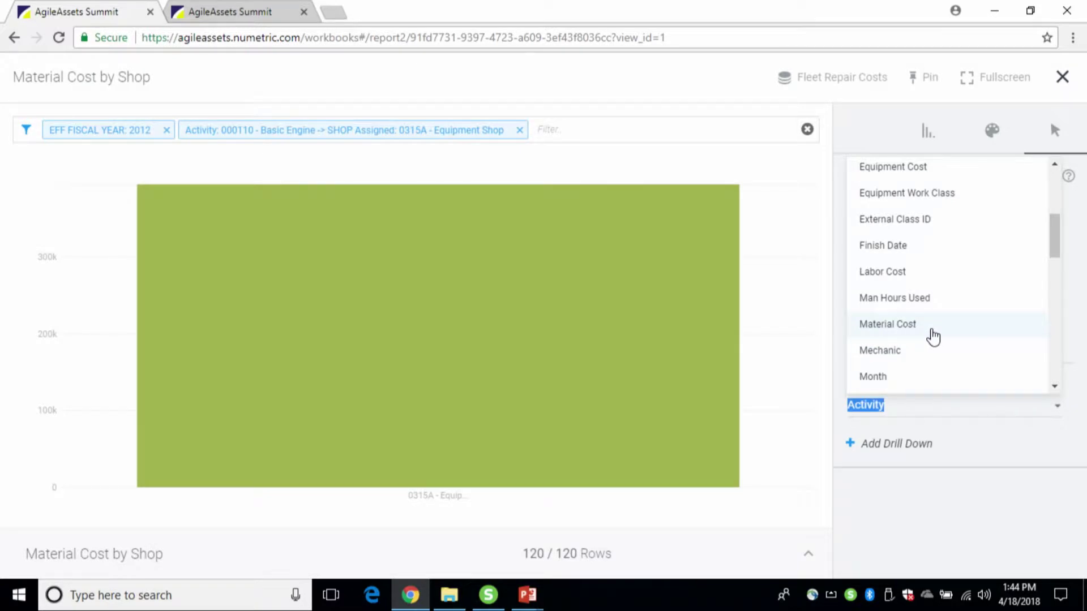
{"action": "left_click", "coordinate": [918, 460]}
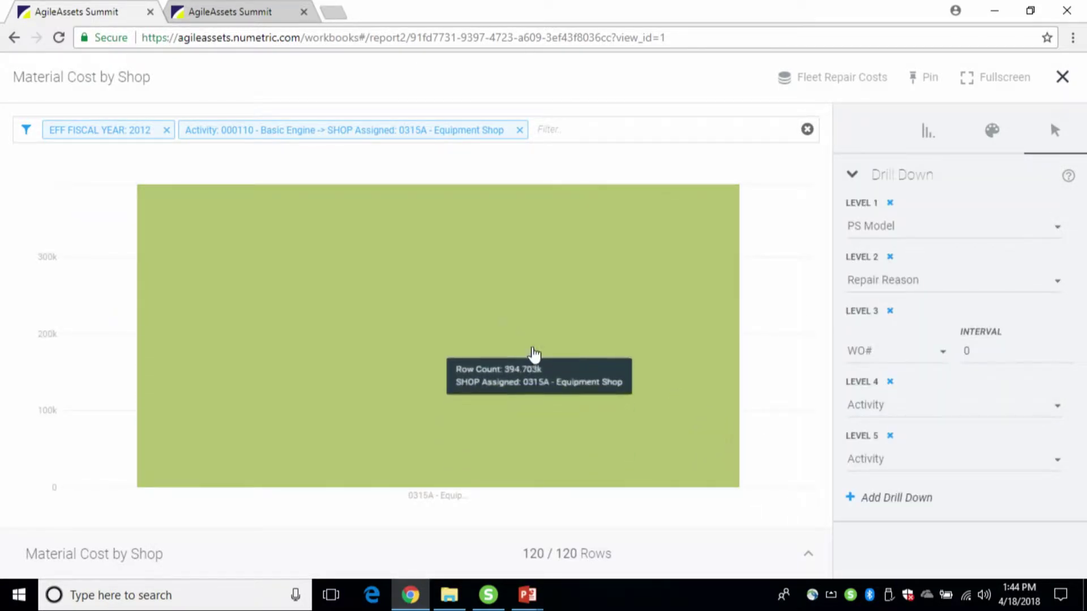
Step: Drill down the material cost through shop 0315A, PS Model 7300 4X2 and repair reason MAKE READY
{"action": "left_click", "coordinate": [474, 288]}
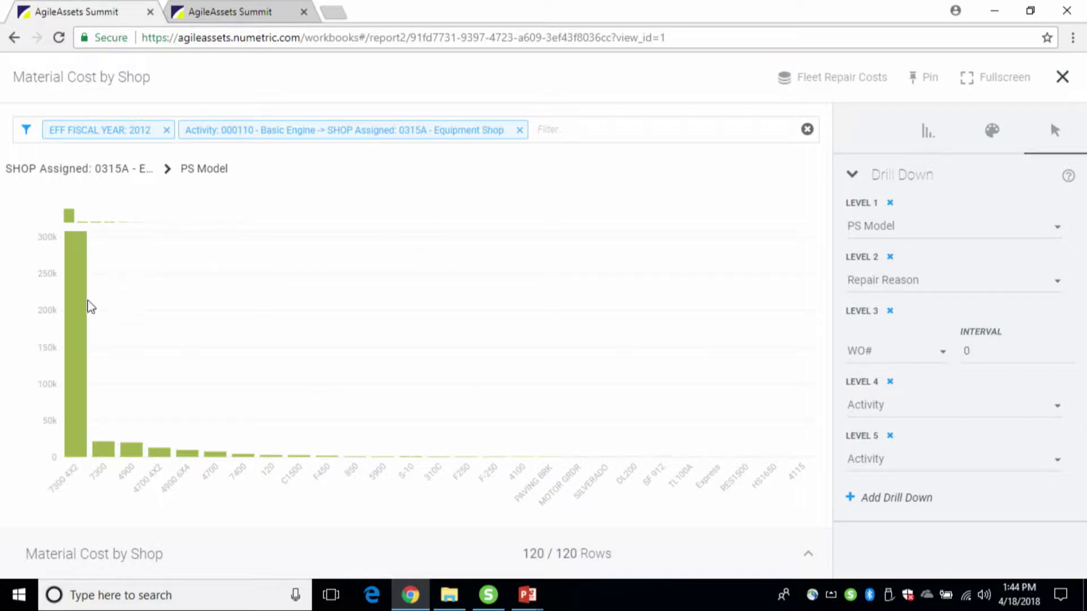
{"action": "left_click", "coordinate": [75, 316]}
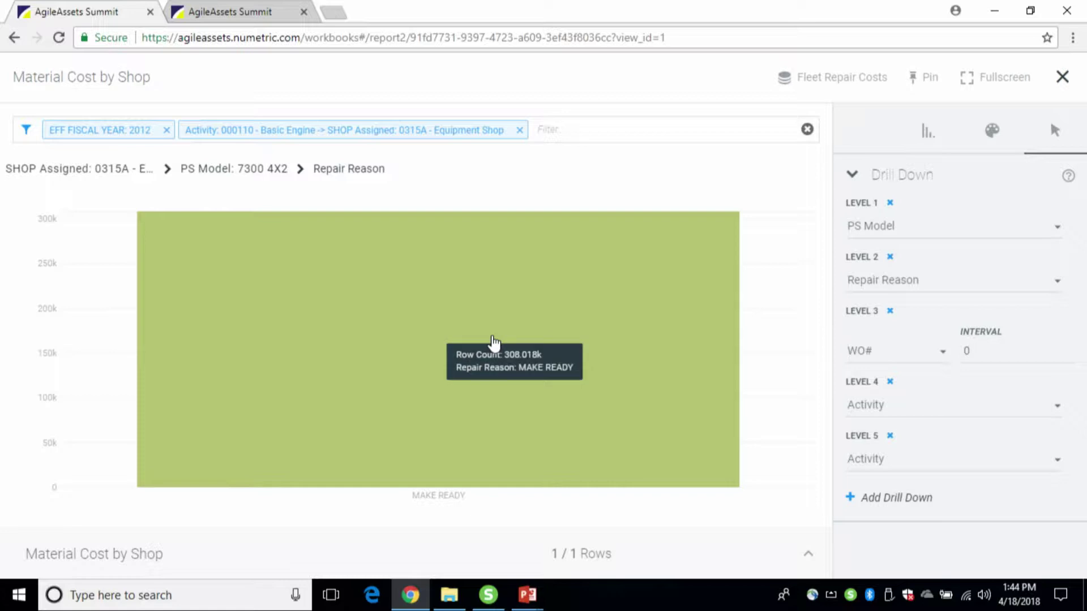
{"action": "left_click", "coordinate": [431, 302]}
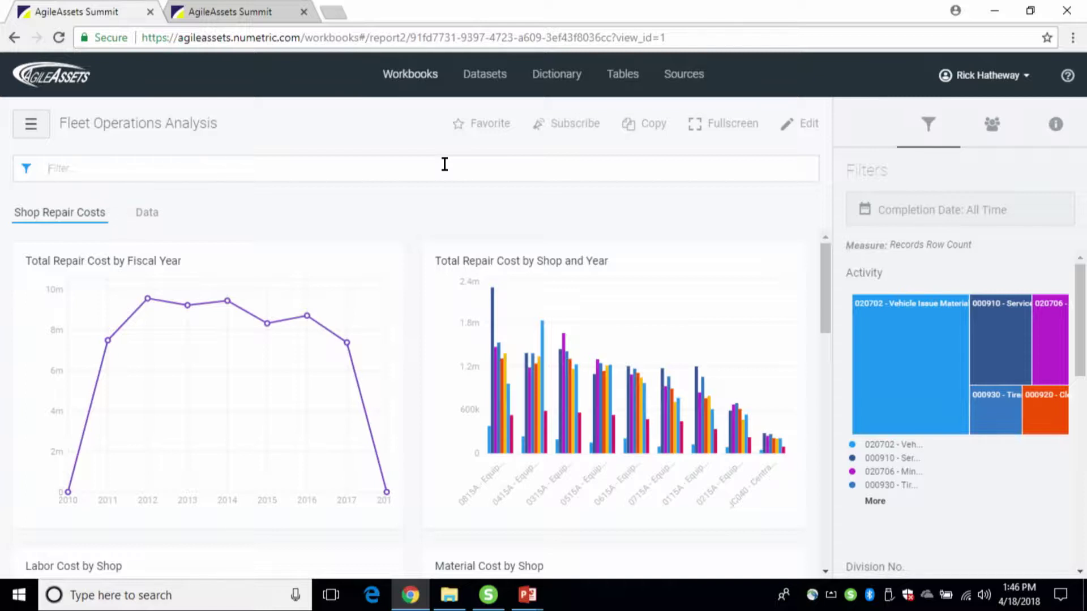
Step: Filter the dashboard by the activity 000910 - Service Lube, looked up with "lube"
{"action": "right_click", "coordinate": [446, 170]}
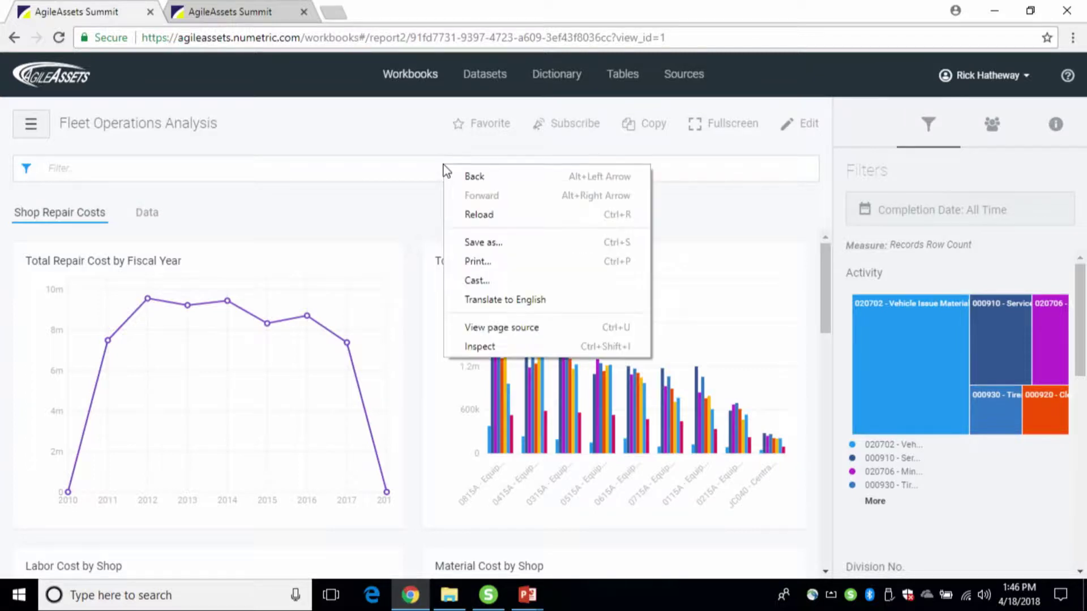
{"action": "left_click", "coordinate": [312, 164]}
{"action": "type", "text": "lube"}
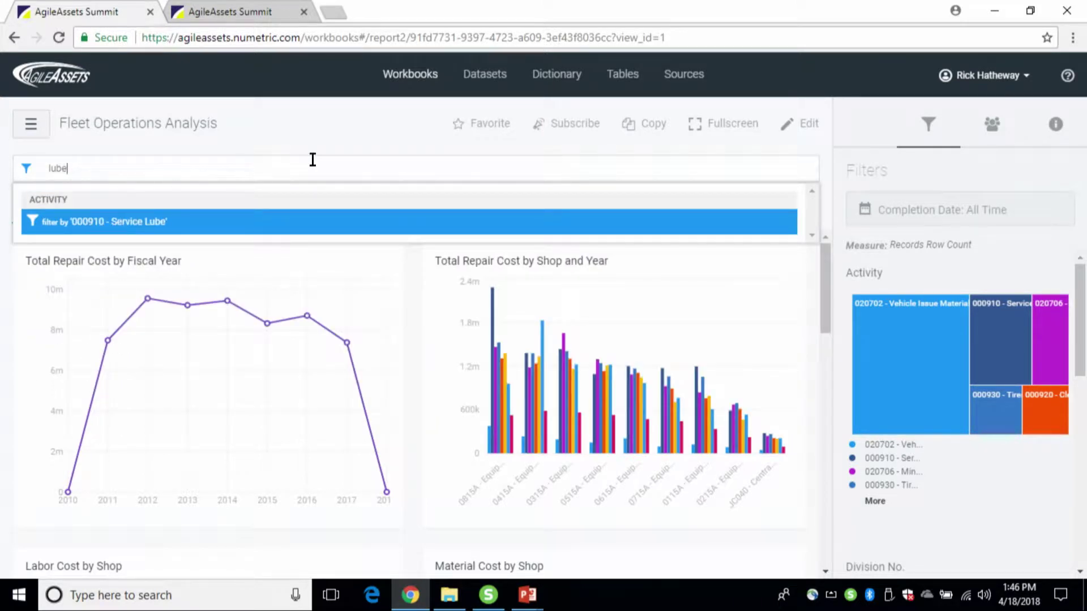
{"action": "key", "text": "Return"}
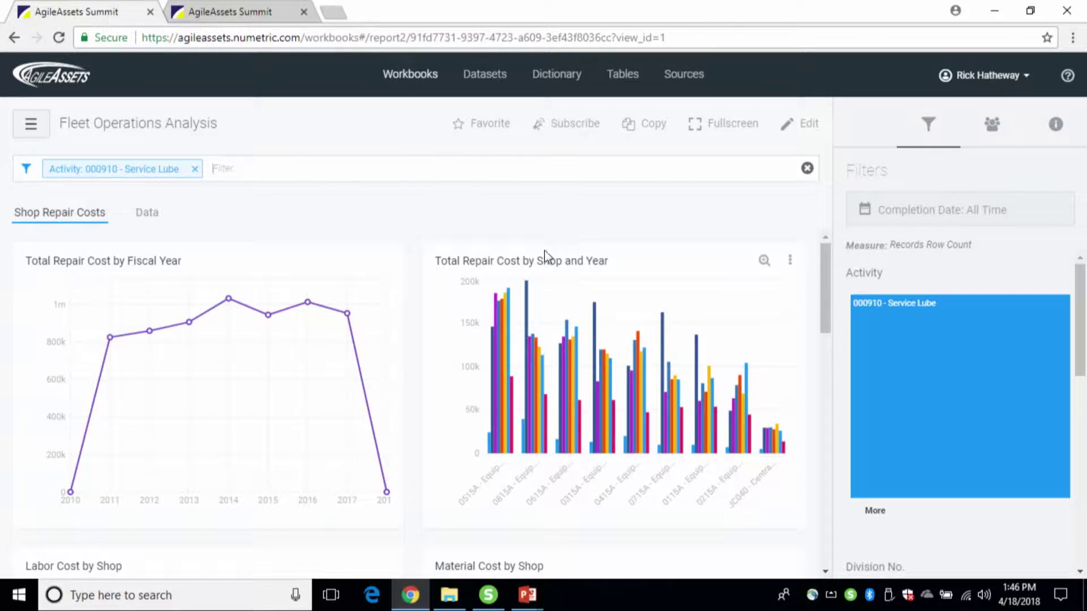
Step: Look up 2011 and filter the dashboard by EFF FISCAL YEAR 2011
{"action": "mouse_move", "coordinate": [529, 303]}
{"action": "type", "text": "2"}
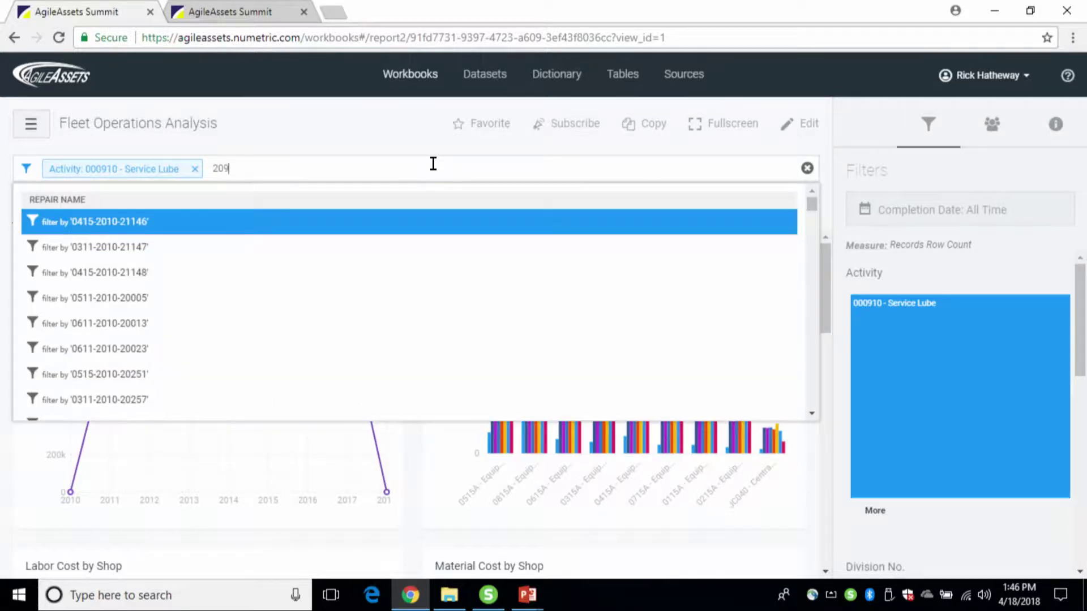
{"action": "type", "text": "09"}
{"action": "key", "text": "BackSpace"}
{"action": "type", "text": "11"}
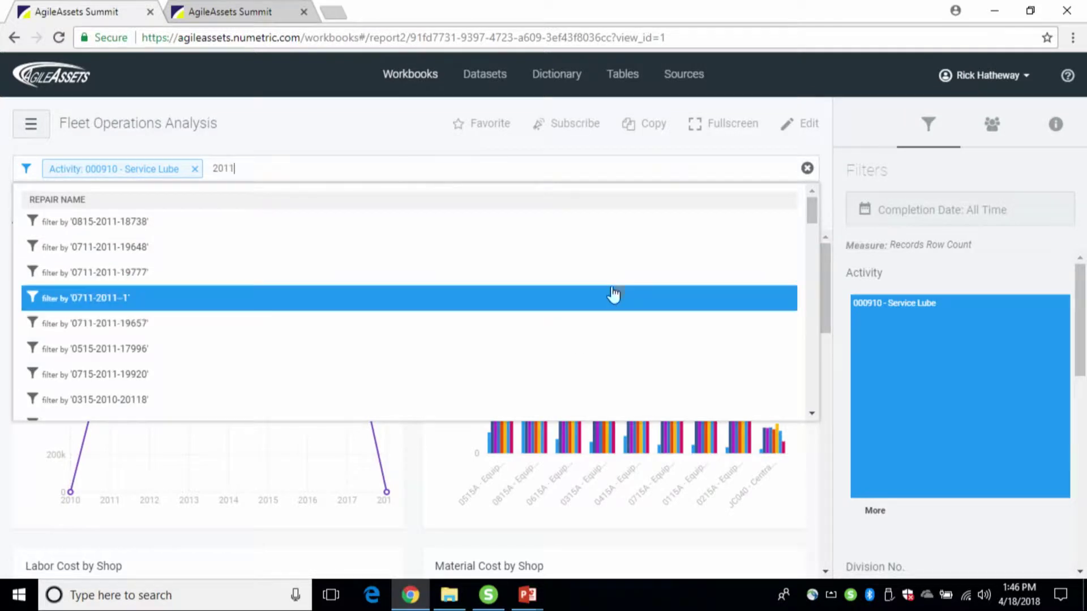
{"action": "left_click_drag", "start_coordinate": [812, 219], "coordinate": [821, 405]}
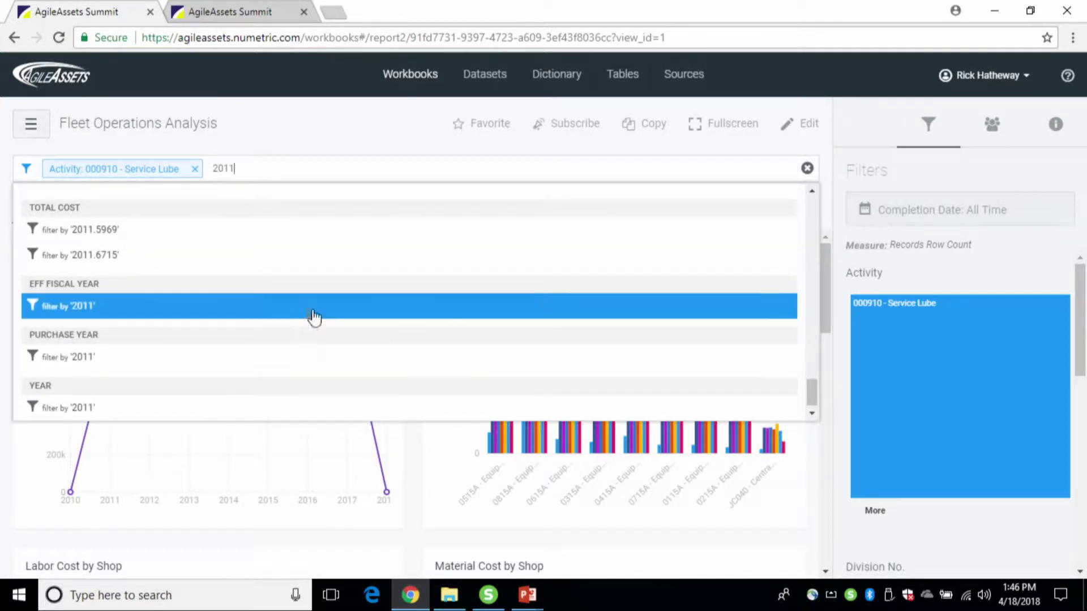
{"action": "left_click", "coordinate": [272, 309]}
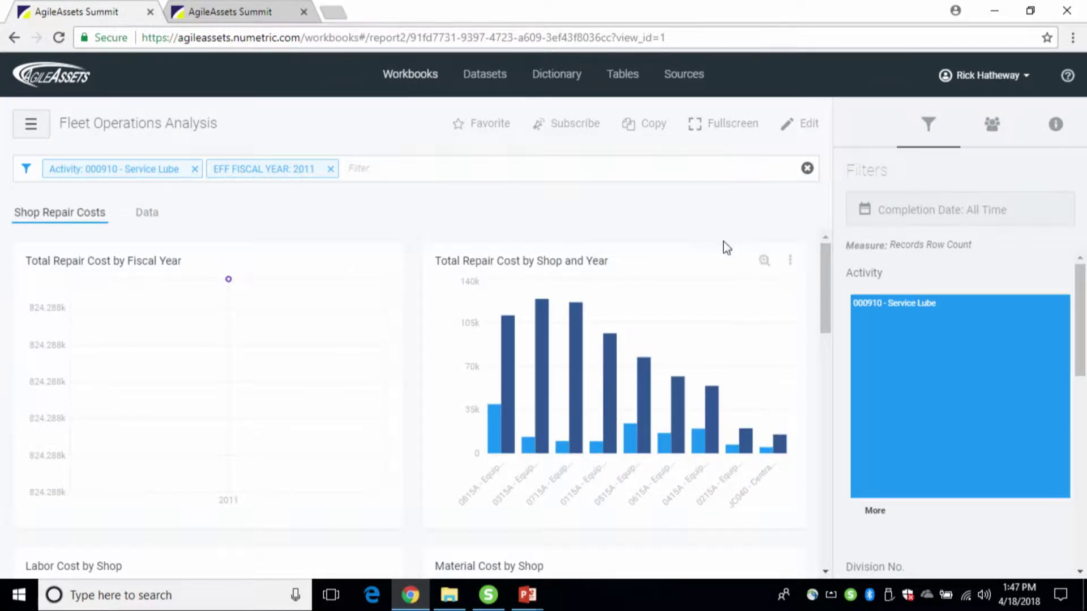
Step: Filter by shops 0815A and 0515A for 2011 from Total Repair Cost by Shop and Year, and compare their labor and material costs
{"action": "left_click", "coordinate": [509, 365]}
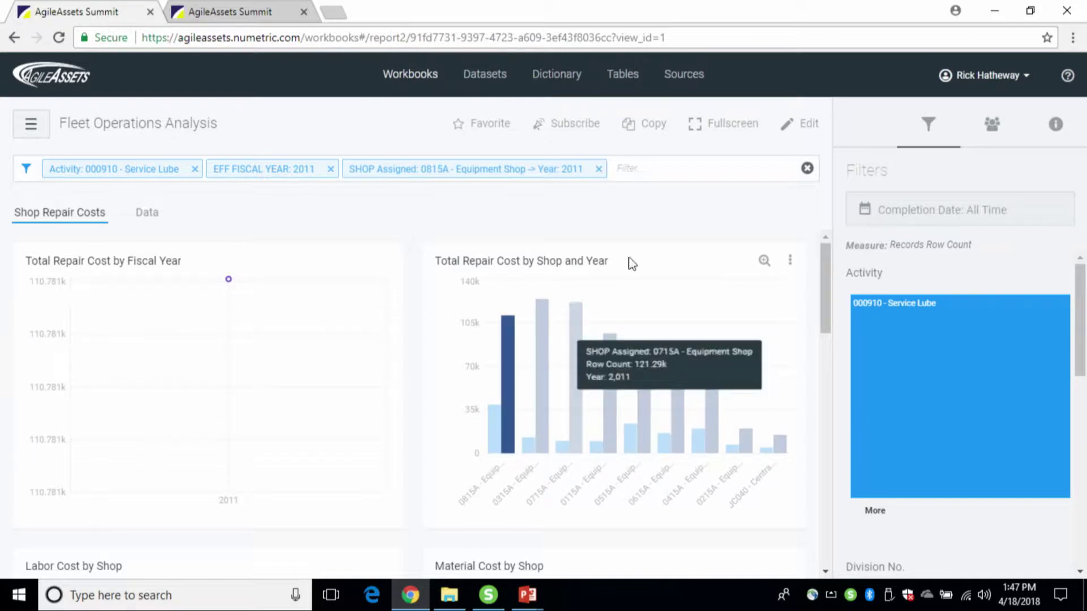
{"action": "left_click", "coordinate": [643, 401]}
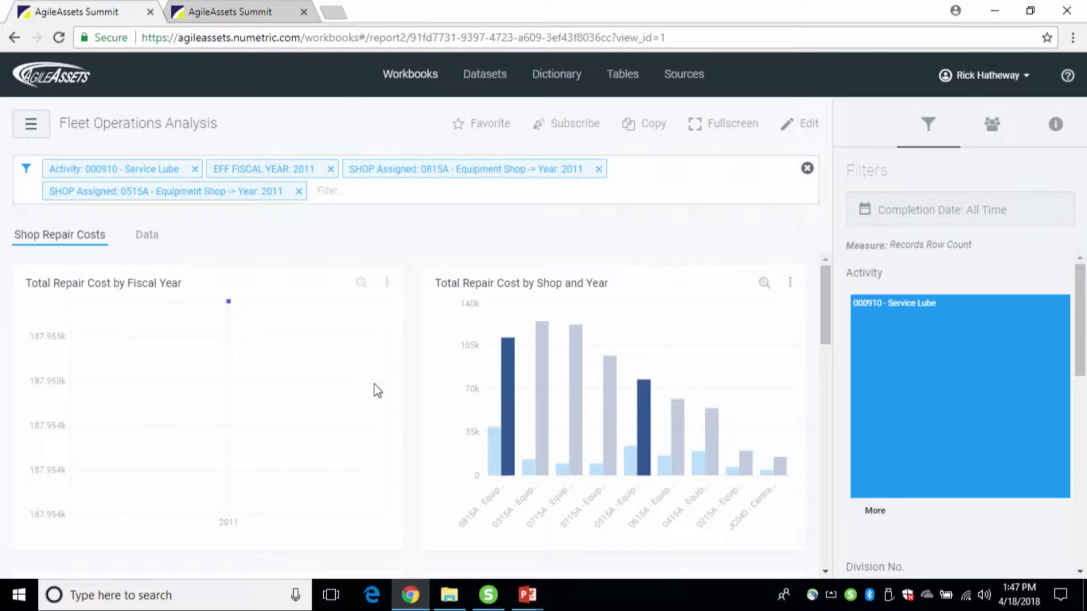
{"action": "left_click_drag", "start_coordinate": [823, 308], "coordinate": [821, 384]}
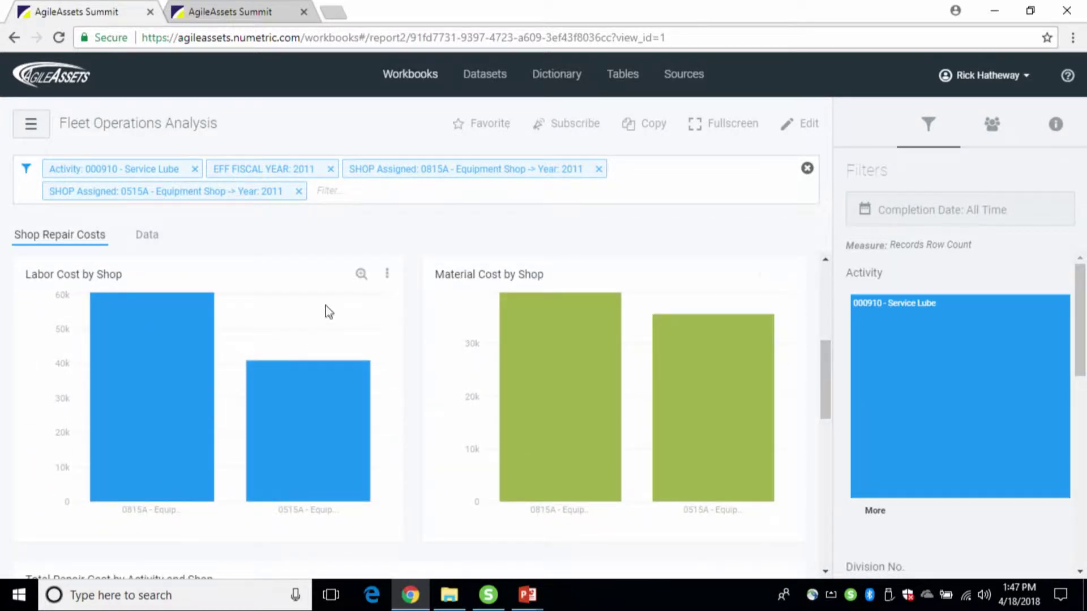
Step: Drill down Labor Cost by Shop through shop 0815A, PS Model 4700 and the wear and tear repair reason, and return to the dashboard
{"action": "left_click", "coordinate": [360, 276]}
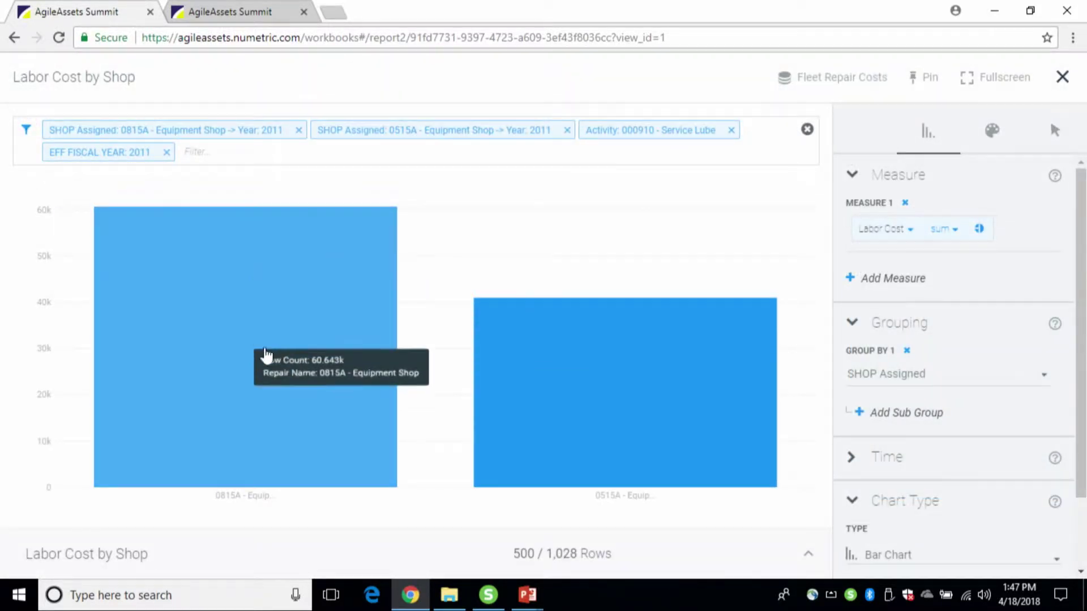
{"action": "left_click", "coordinate": [261, 360]}
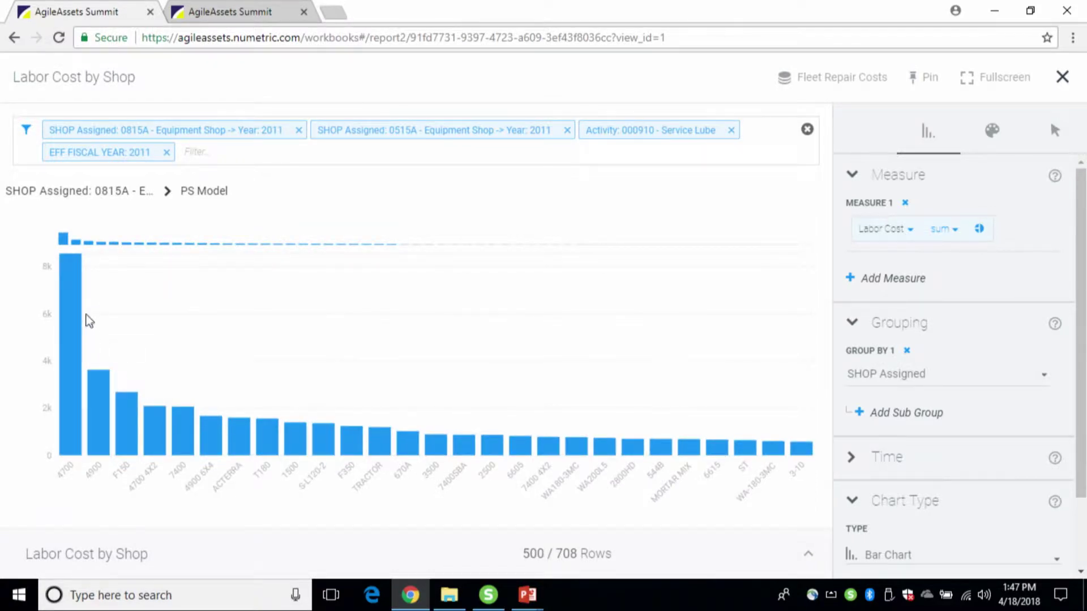
{"action": "mouse_move", "coordinate": [70, 316]}
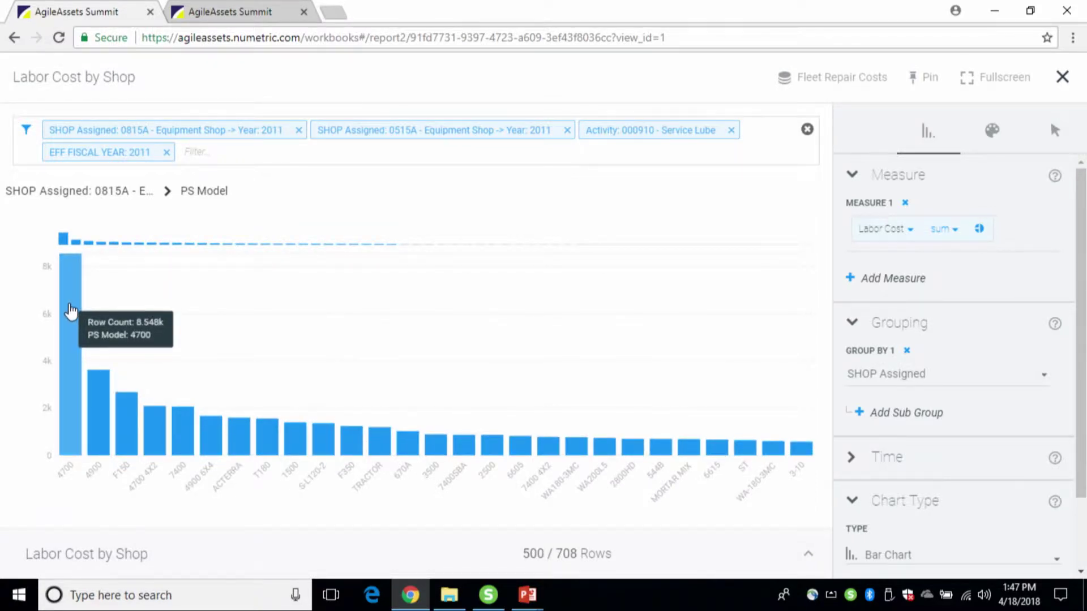
{"action": "left_click", "coordinate": [72, 295]}
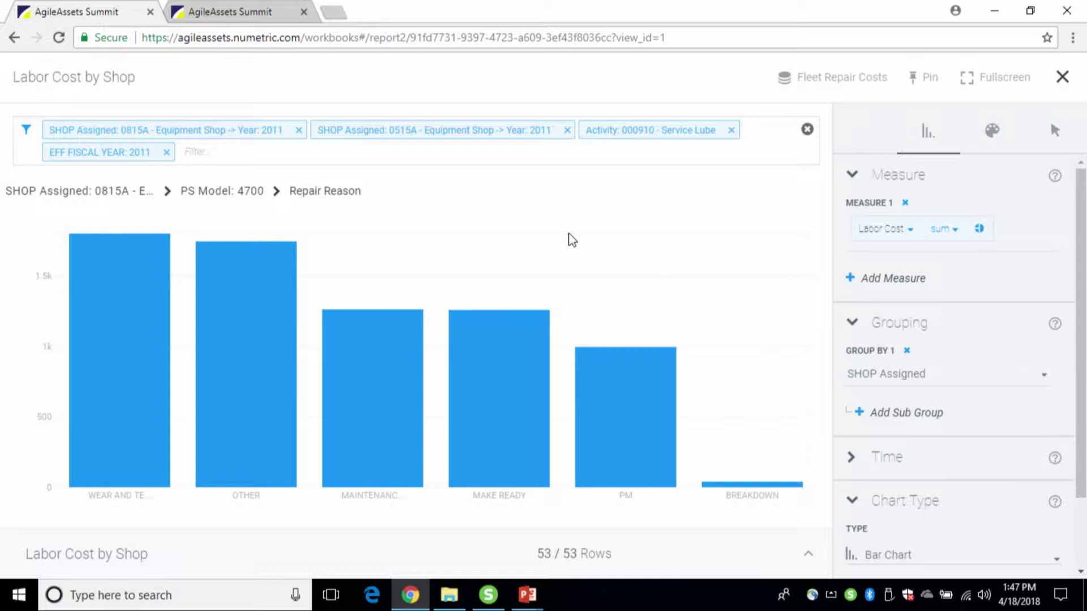
{"action": "left_click", "coordinate": [104, 314]}
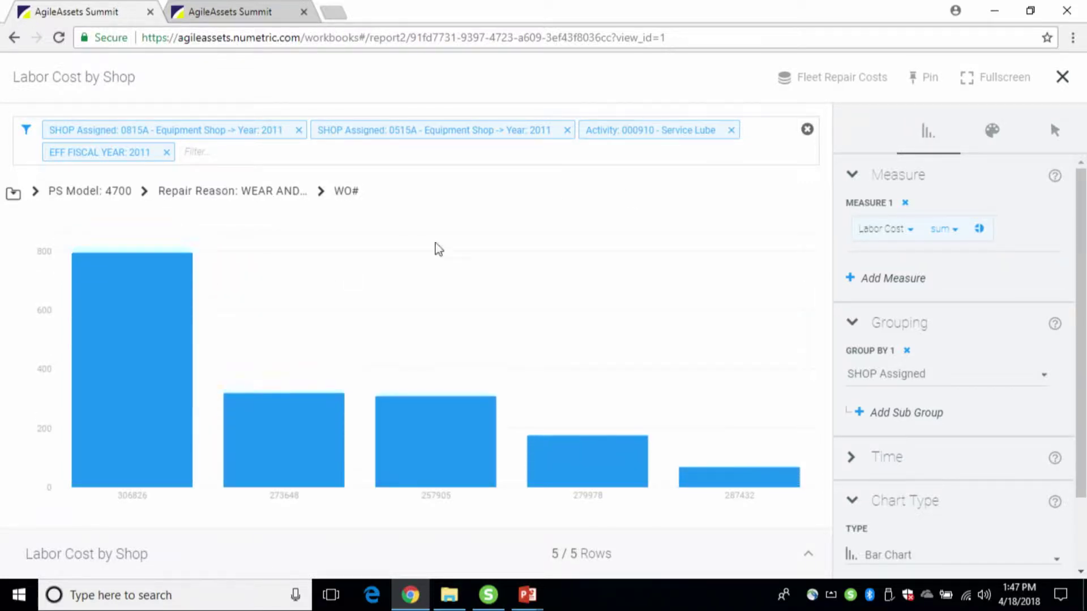
{"action": "left_click", "coordinate": [245, 194]}
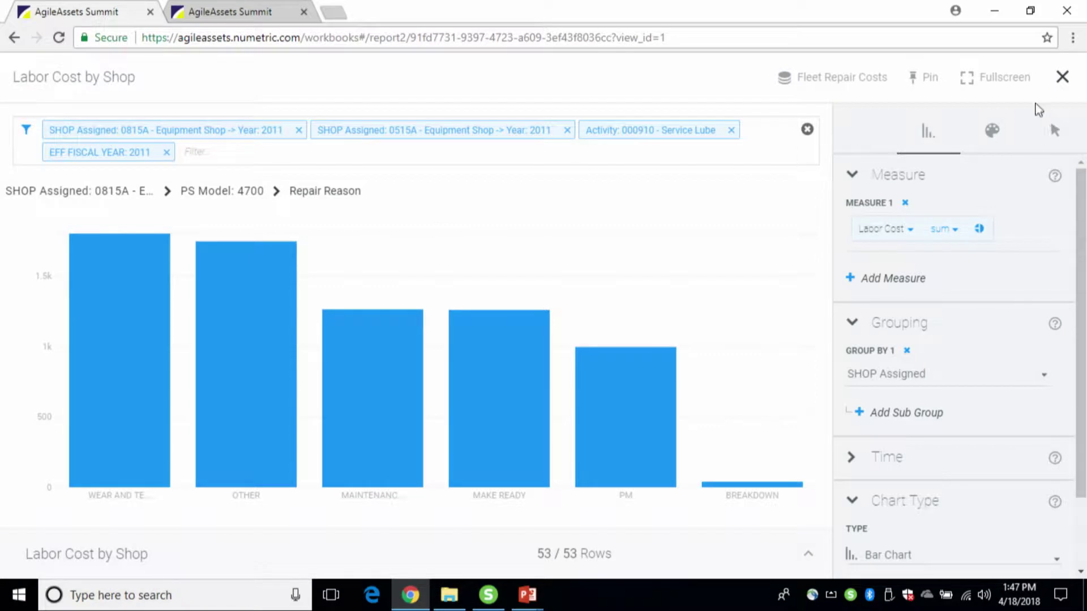
{"action": "left_click", "coordinate": [1062, 80]}
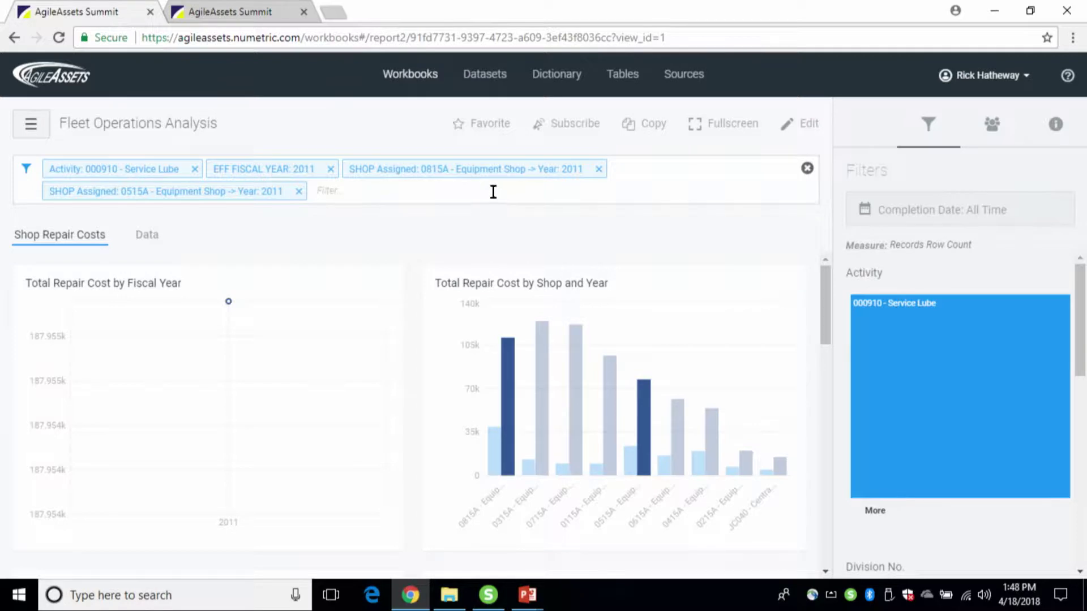
Step: Remove the shop 0515A filter for 2011 and add EFF FISCAL YEAR 2012 as a further filter
{"action": "left_click", "coordinate": [518, 199]}
{"action": "left_click", "coordinate": [642, 399]}
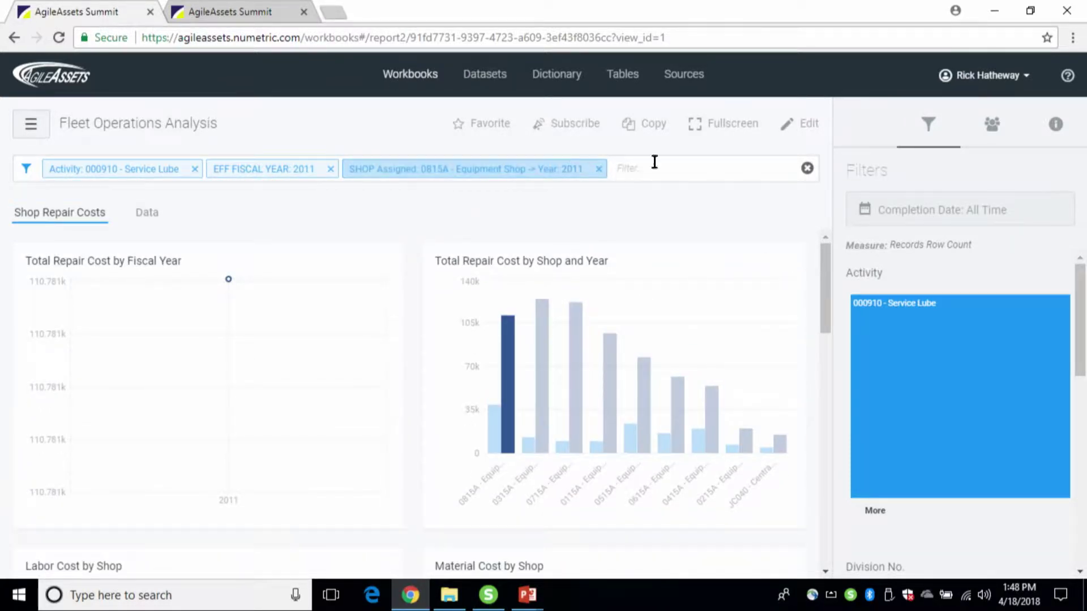
{"action": "type", "text": "2012"}
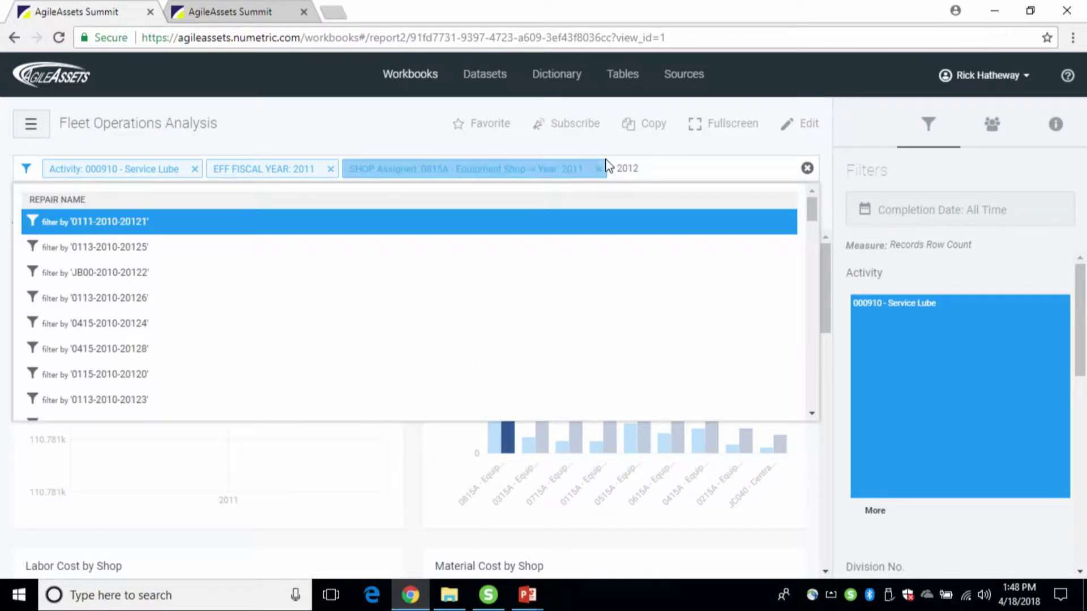
{"action": "scroll", "coordinate": [320, 395], "scroll_direction": "down", "scroll_amount": 1}
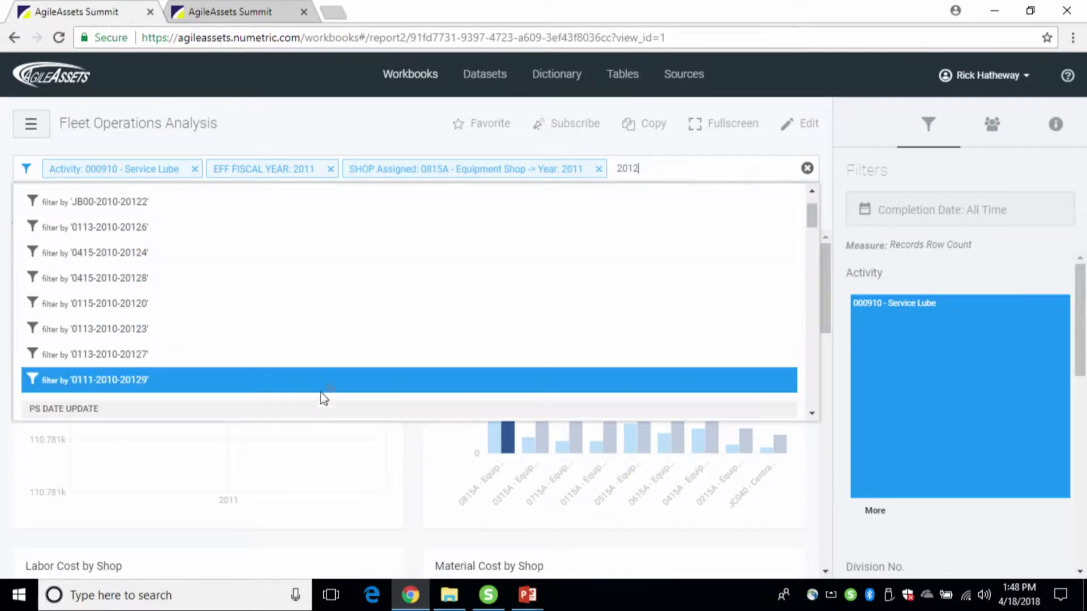
{"action": "left_click_drag", "start_coordinate": [812, 224], "coordinate": [811, 399]}
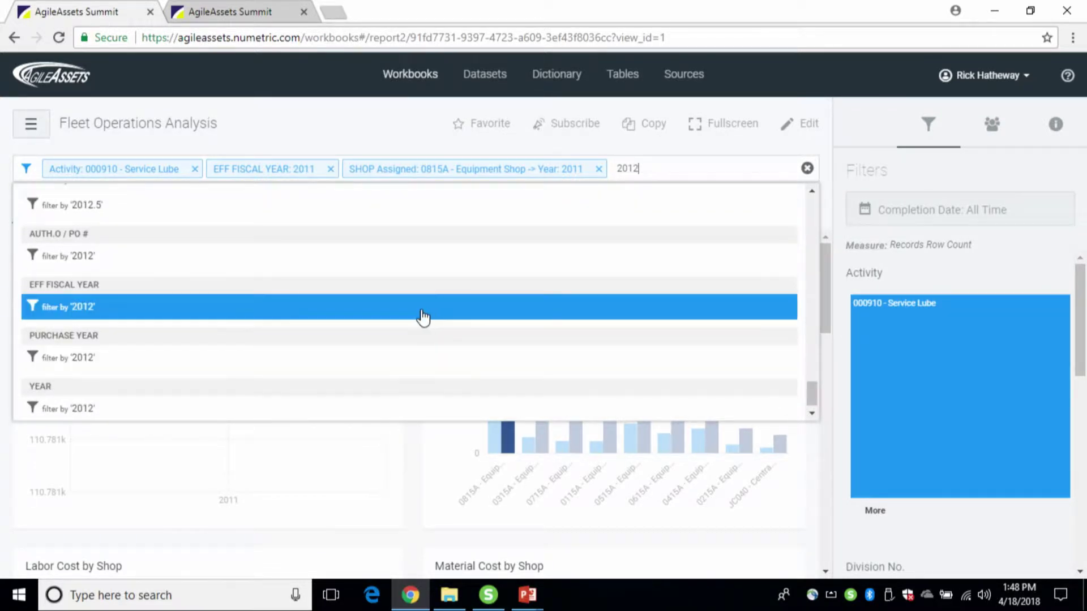
{"action": "left_click", "coordinate": [356, 308]}
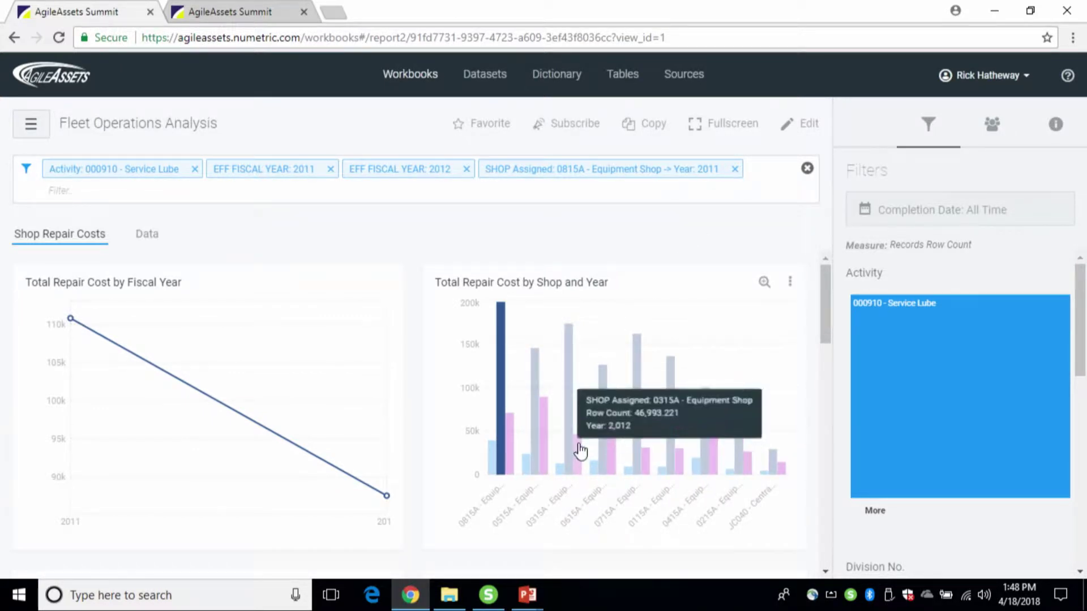
Step: Add a filter for shop 0315A in 2012 from the shop and year chart, and compare both shops' labor and material costs
{"action": "left_click", "coordinate": [578, 450]}
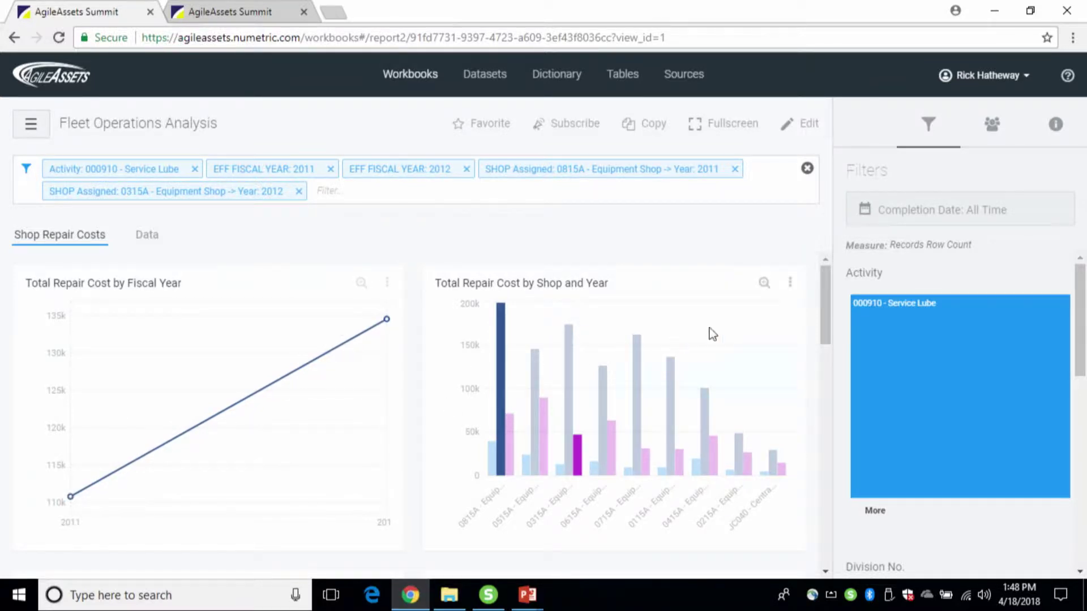
{"action": "scroll", "coordinate": [823, 317], "scroll_direction": "down", "scroll_amount": 1}
{"action": "left_click_drag", "start_coordinate": [824, 317], "coordinate": [815, 377]}
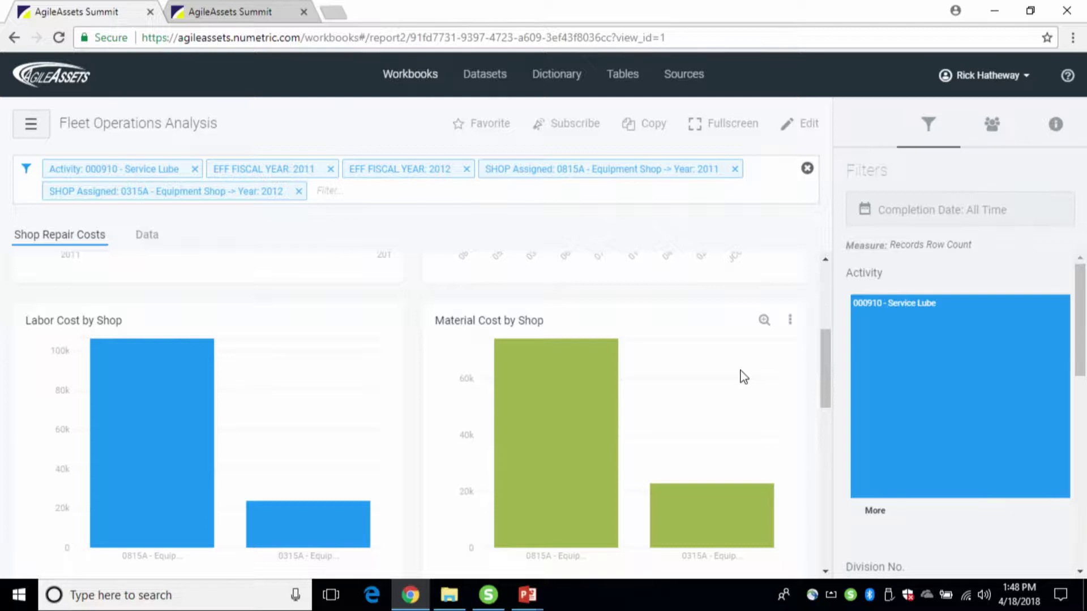
Step: Drill down Labor Cost by Shop through shop 0315A and PS Model TL100A to the repair reasons, and return to the dashboard
{"action": "left_click", "coordinate": [284, 534]}
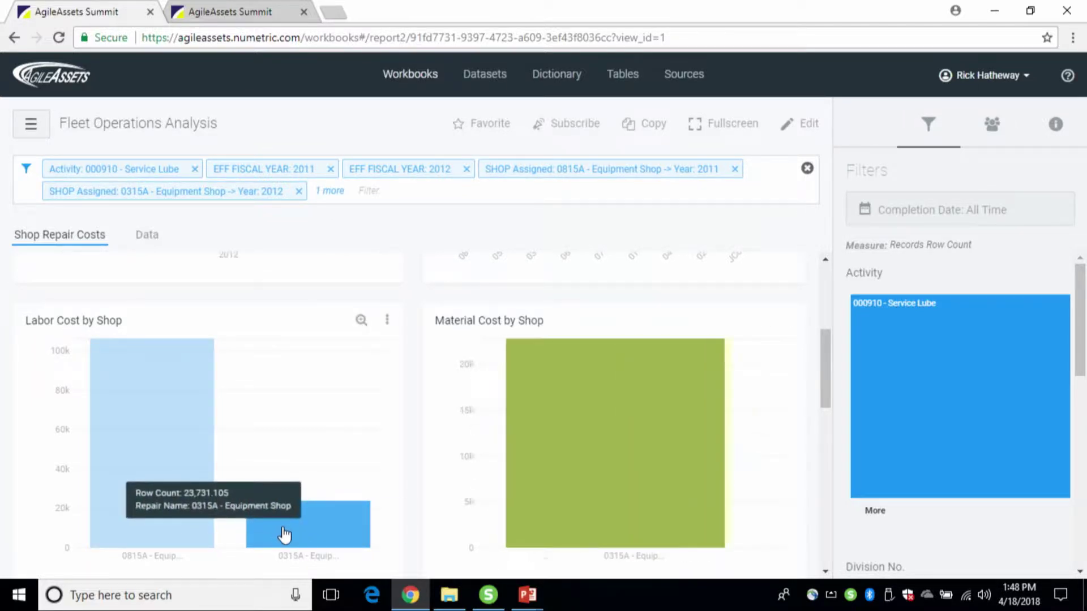
{"action": "left_click", "coordinate": [334, 516]}
{"action": "left_click", "coordinate": [361, 321]}
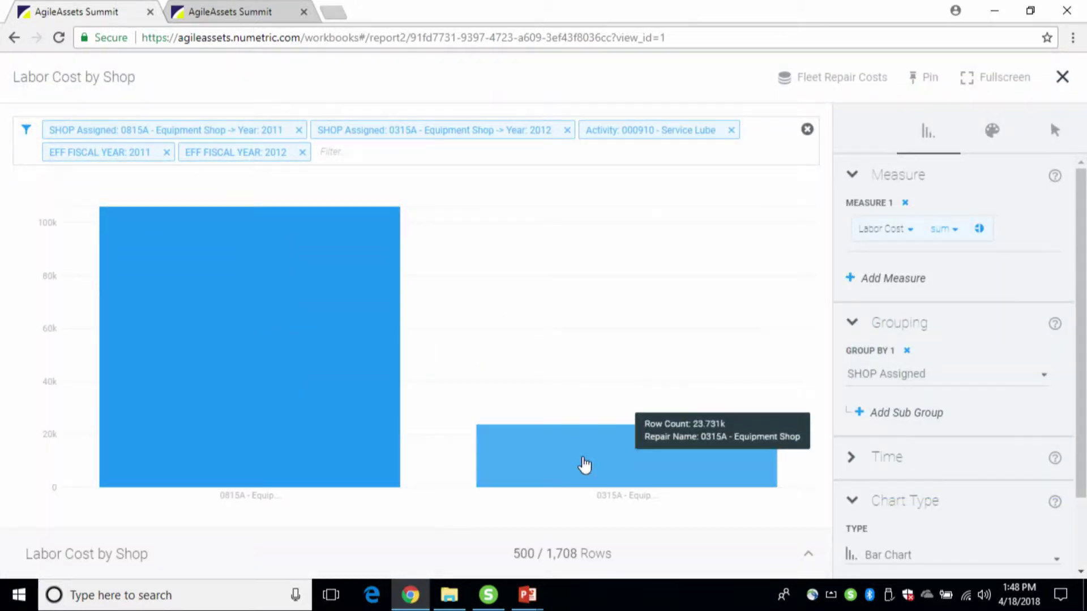
{"action": "left_click", "coordinate": [583, 466]}
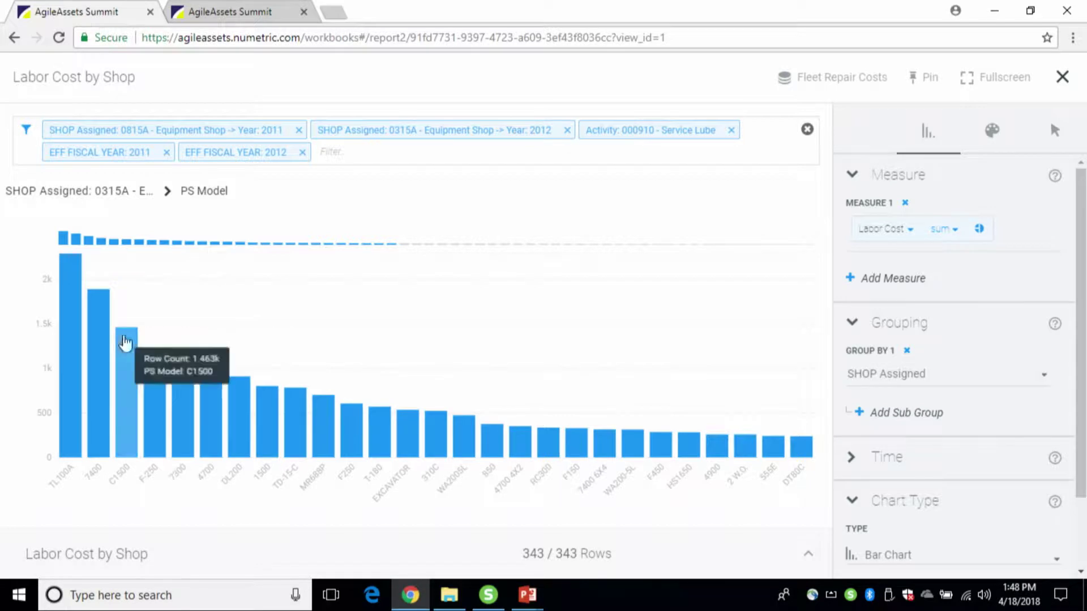
{"action": "left_click", "coordinate": [69, 339]}
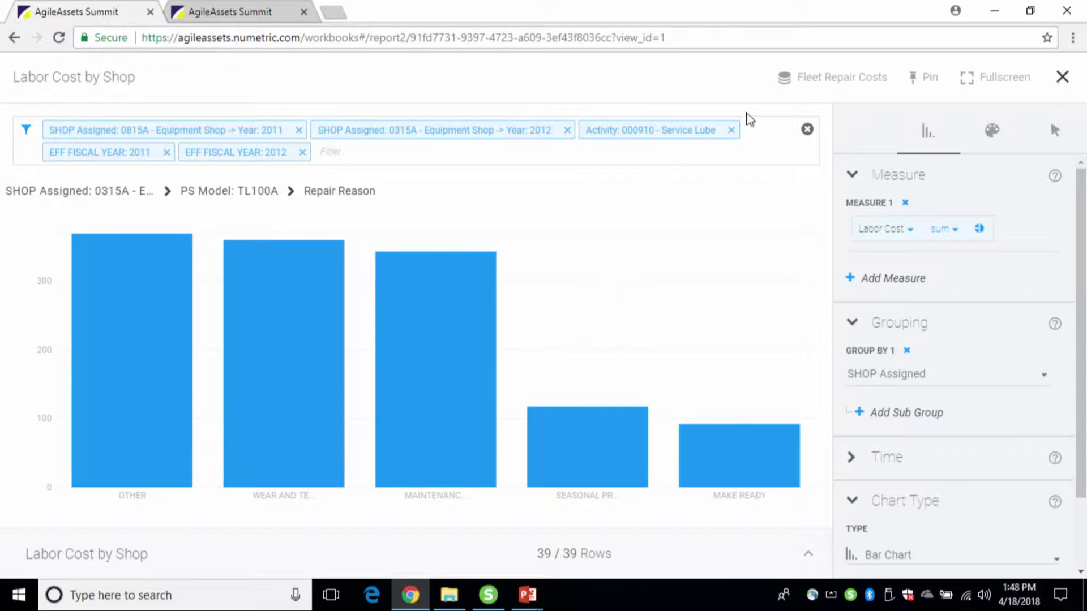
{"action": "left_click", "coordinate": [1059, 77]}
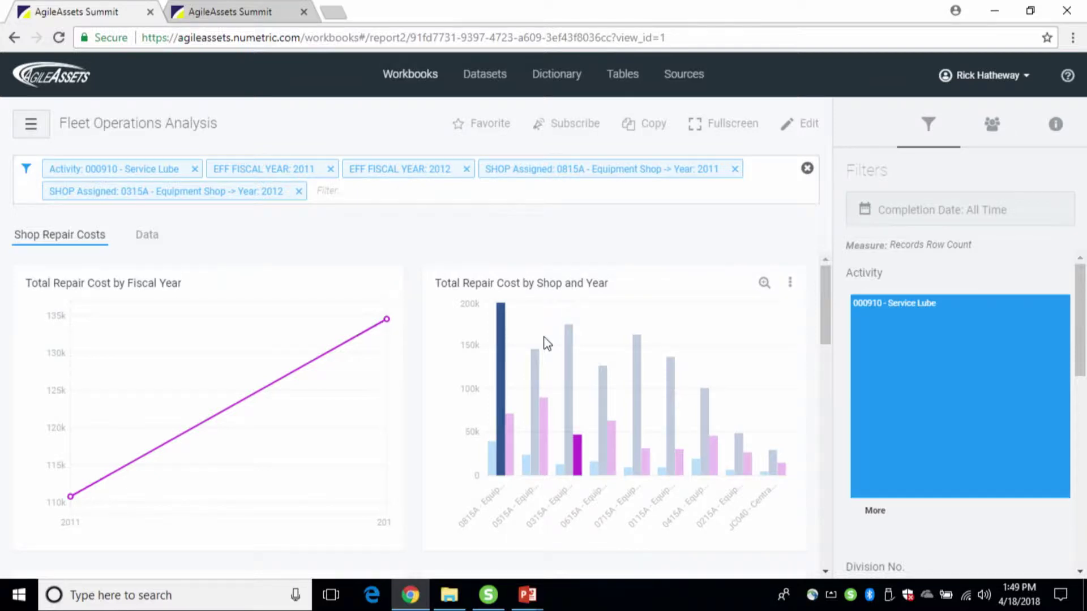
Step: Clear all filters of the Fleet Operations Analysis workbook and open the Fleet Replacement Analysis workbook under IUC Data Analysis
{"action": "left_click", "coordinate": [808, 170]}
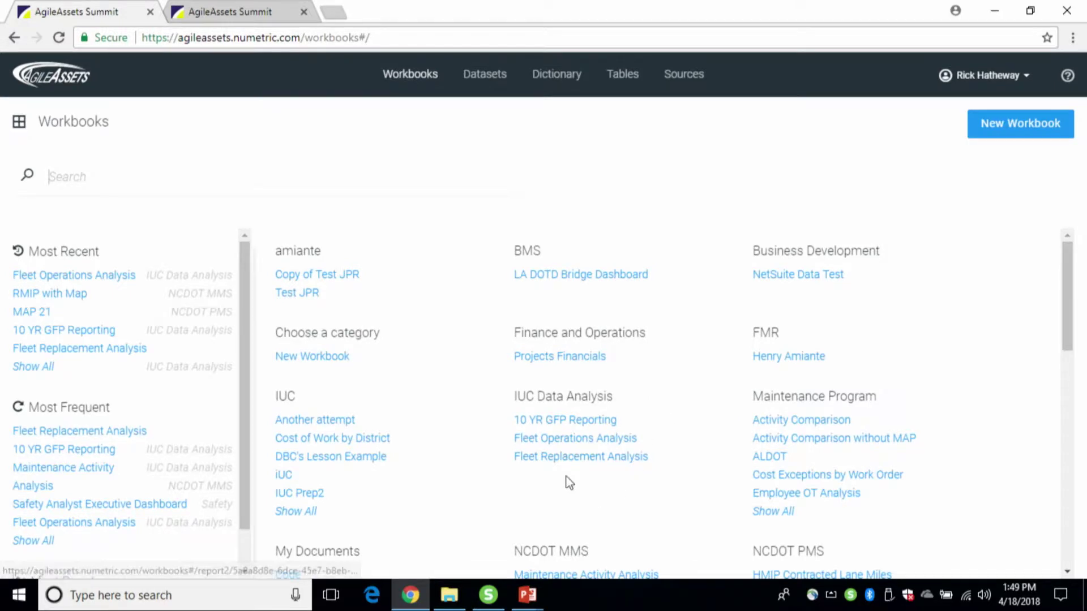
{"action": "left_click", "coordinate": [576, 460]}
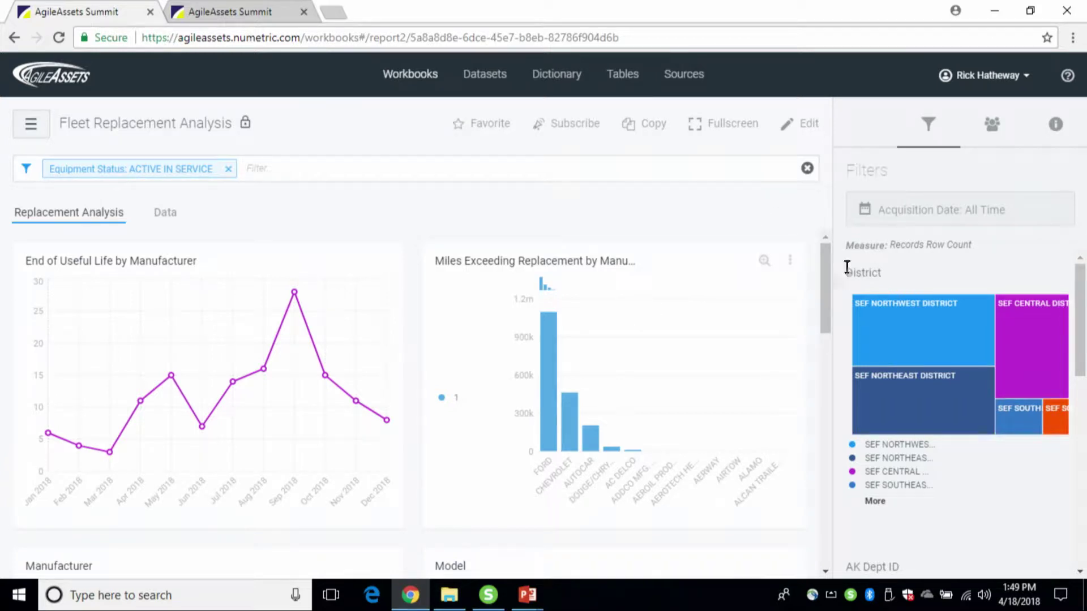
Step: Review the replacement charts and filter the workbook by the equipment fund source AIRPORT PROJECT
{"action": "left_click_drag", "start_coordinate": [826, 308], "coordinate": [823, 453]}
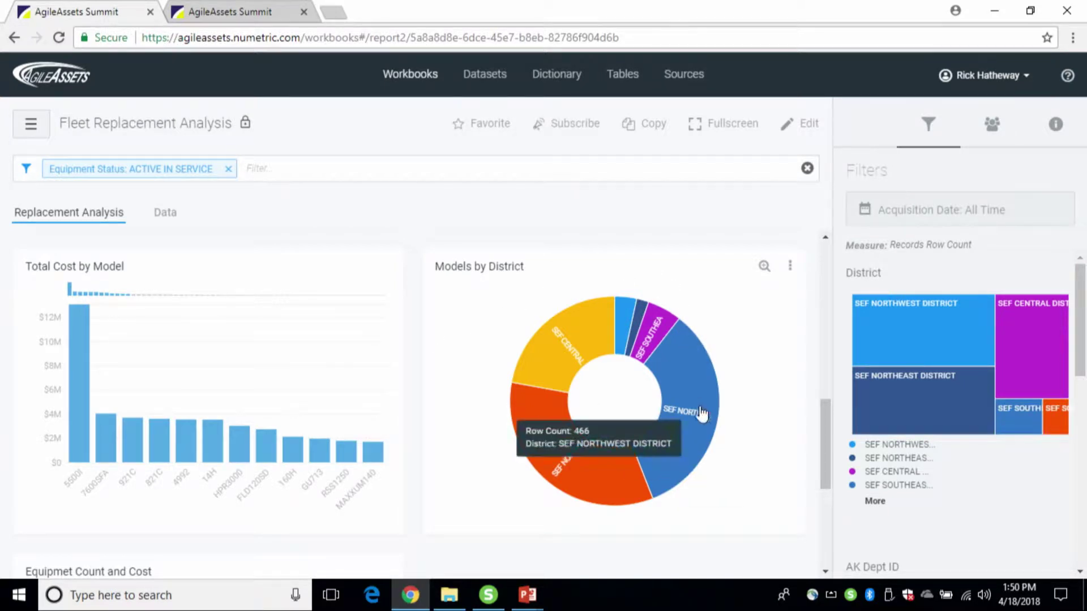
{"action": "left_click_drag", "start_coordinate": [824, 436], "coordinate": [813, 510]}
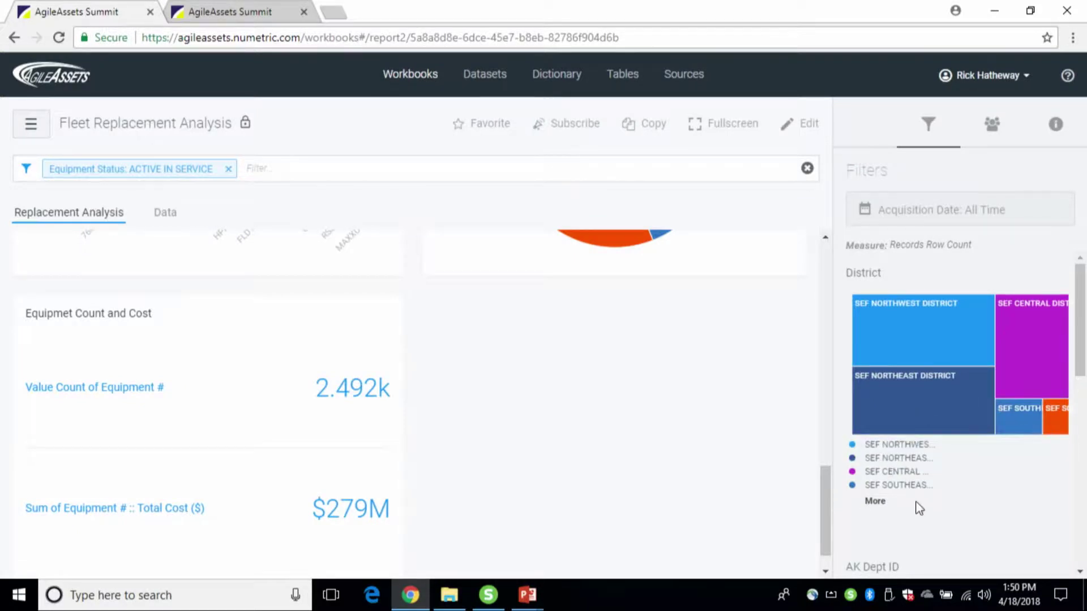
{"action": "left_click_drag", "start_coordinate": [1079, 325], "coordinate": [1070, 517]}
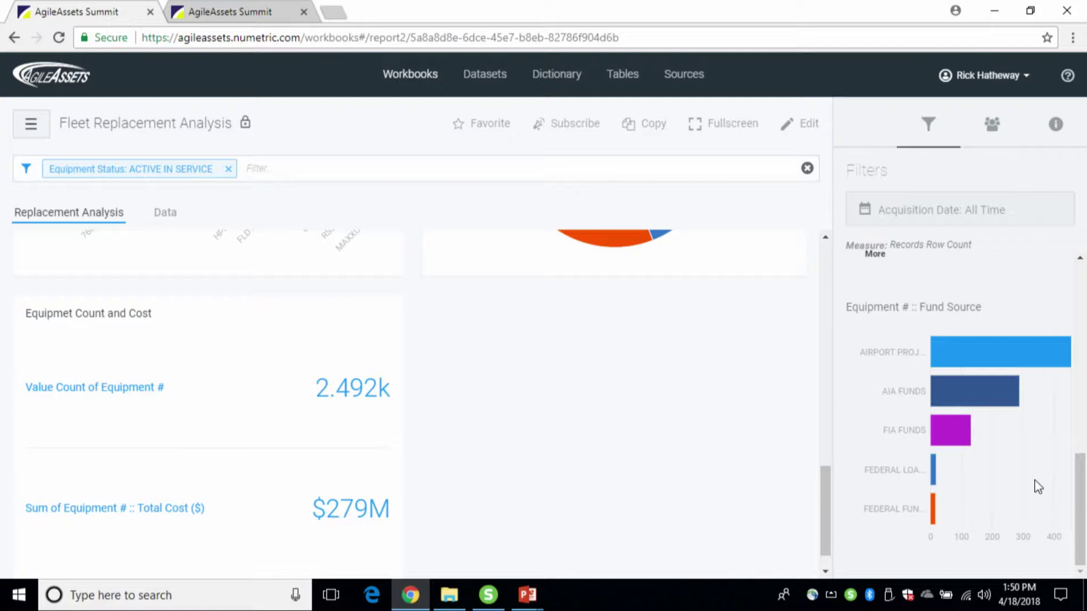
{"action": "mouse_move", "coordinate": [985, 354]}
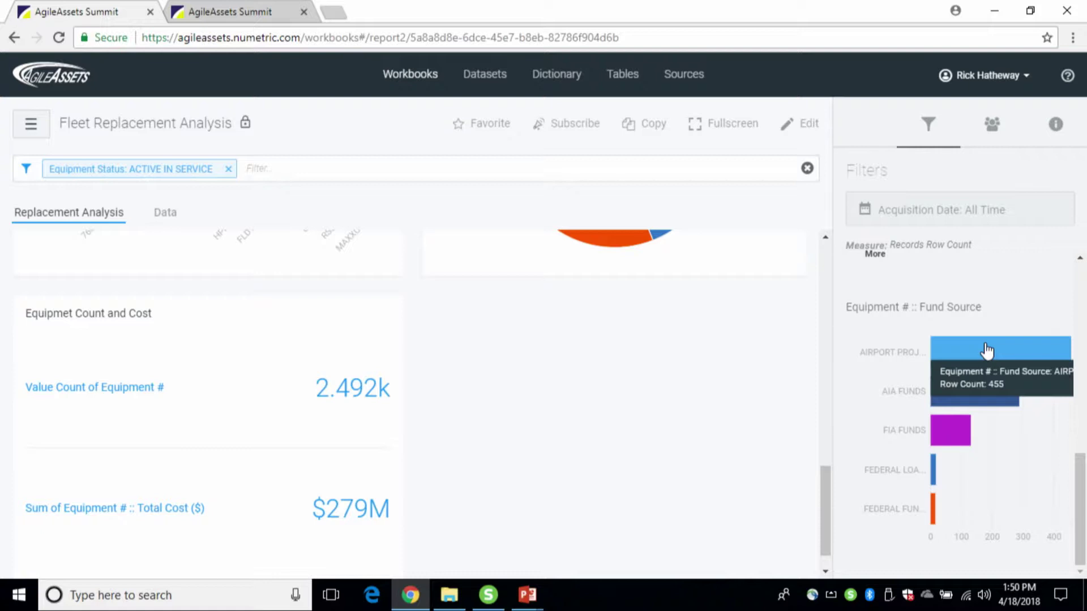
{"action": "left_click", "coordinate": [987, 351]}
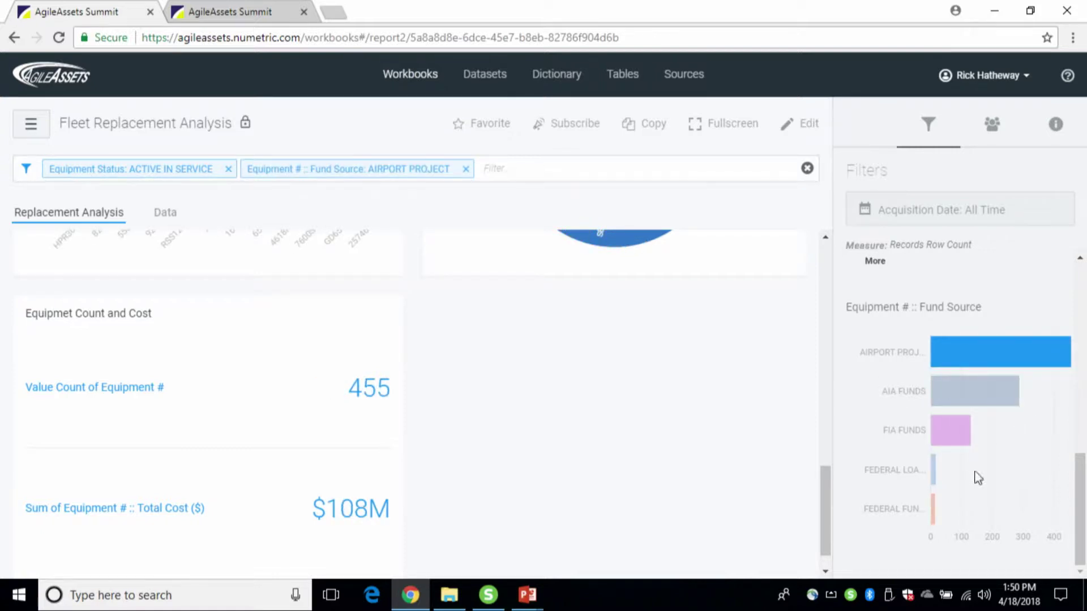
{"action": "left_click_drag", "start_coordinate": [1082, 470], "coordinate": [1063, 238]}
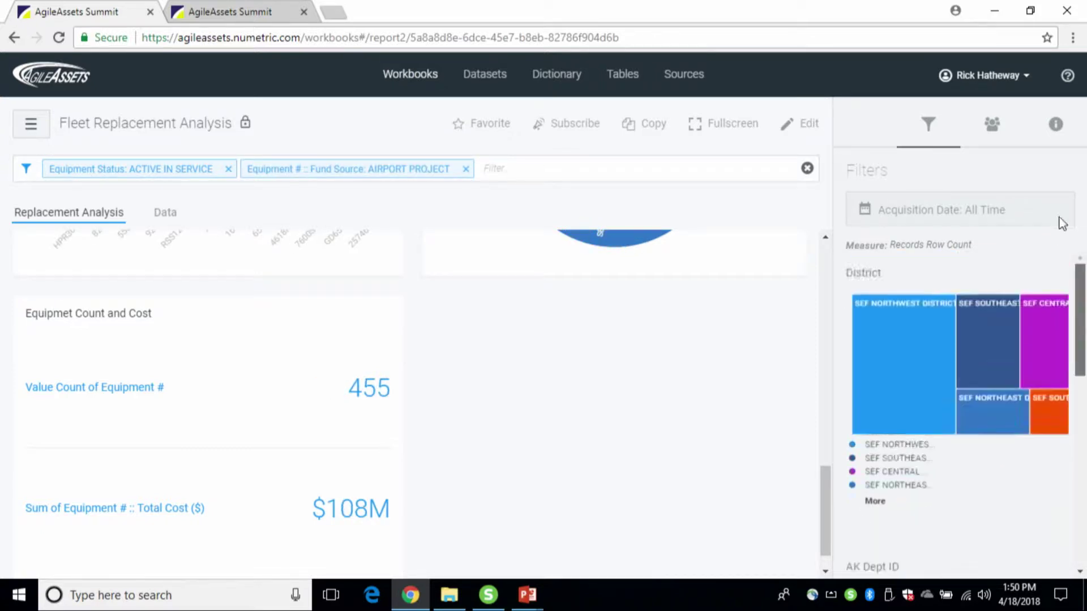
{"action": "left_click_drag", "start_coordinate": [819, 503], "coordinate": [842, 230]}
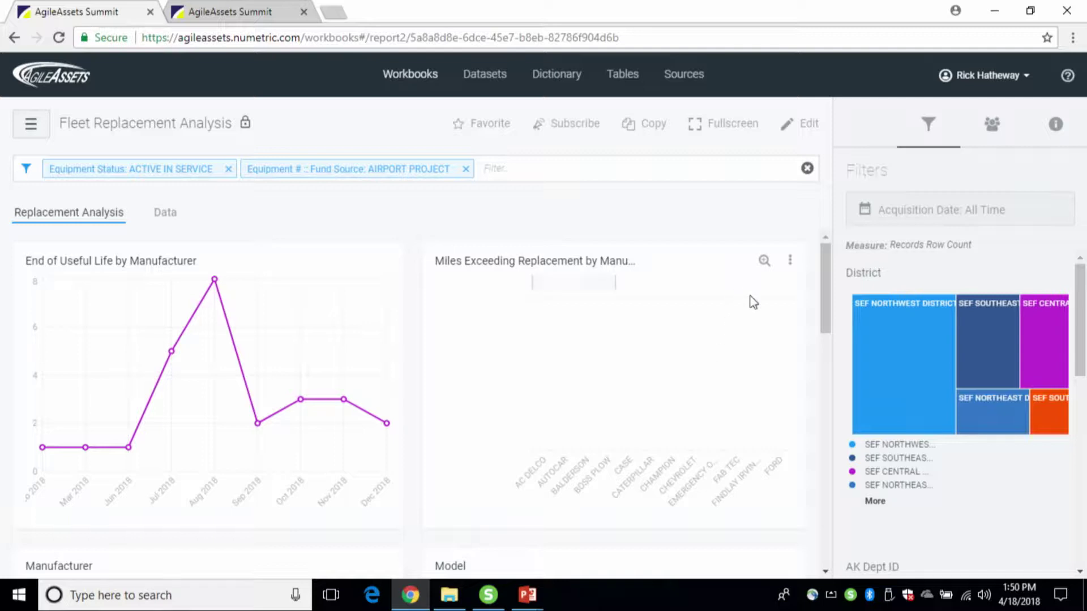
Step: Remove the AIRPORT PROJECT fund source filter and filter the end-of-useful-life chart to Aug 2018 - Oct 2018
{"action": "left_click", "coordinate": [466, 169]}
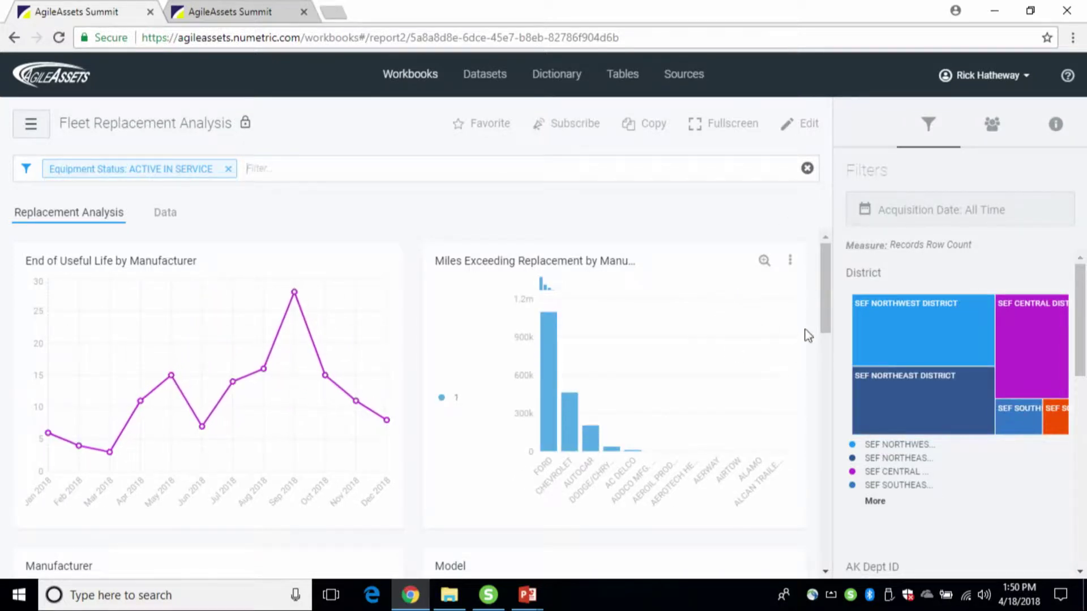
{"action": "left_click_drag", "start_coordinate": [822, 293], "coordinate": [822, 295]}
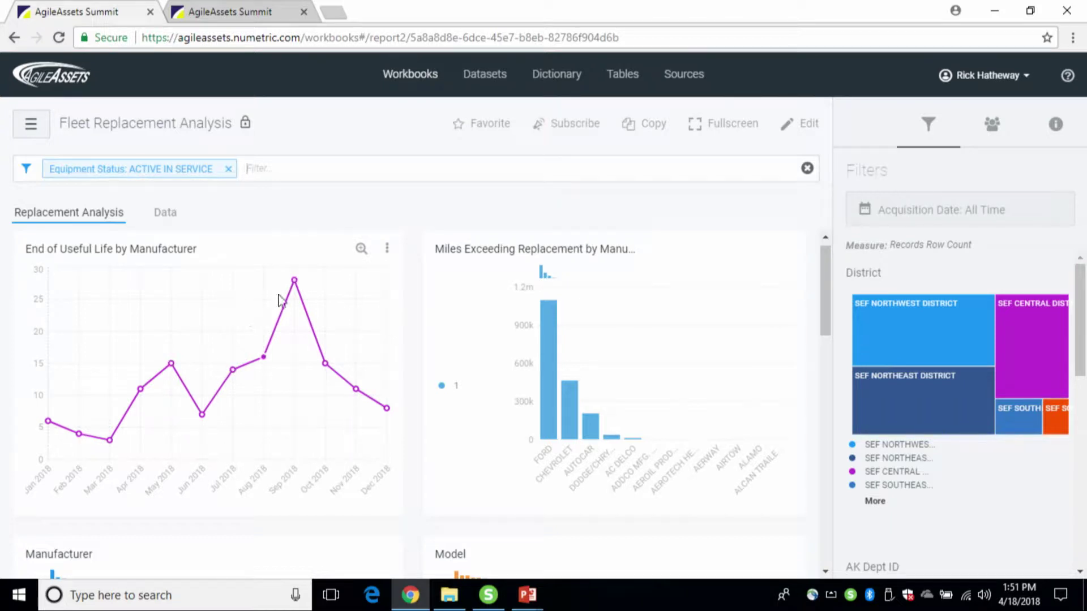
{"action": "mouse_move", "coordinate": [295, 283]}
{"action": "left_click_drag", "start_coordinate": [279, 404], "coordinate": [310, 403]}
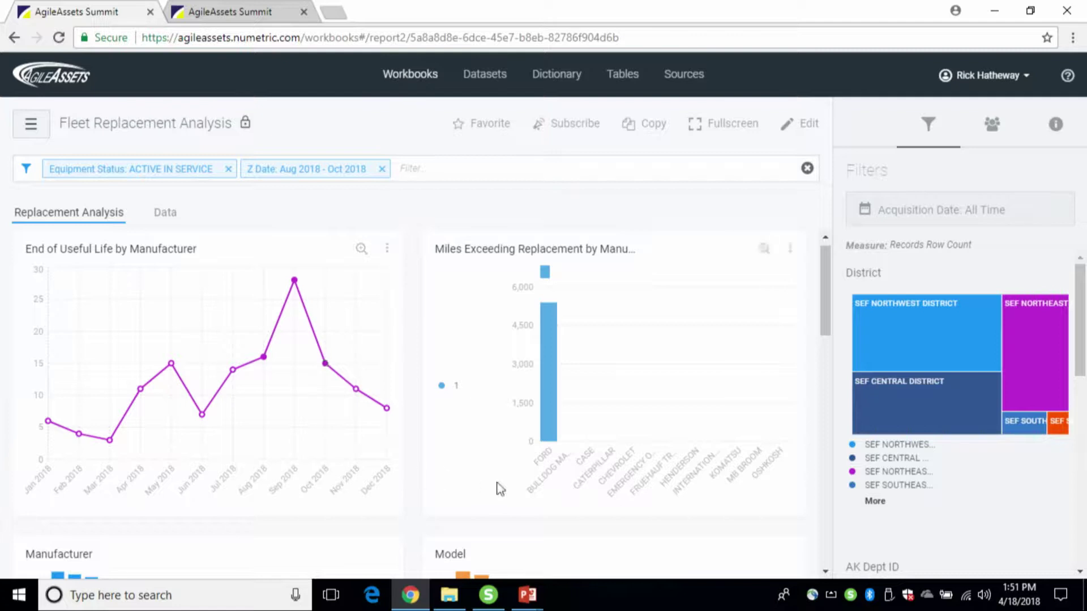
Step: Examine the Models by District chart for the central, northeast and northwest district counts
{"action": "left_click_drag", "start_coordinate": [828, 311], "coordinate": [798, 468]}
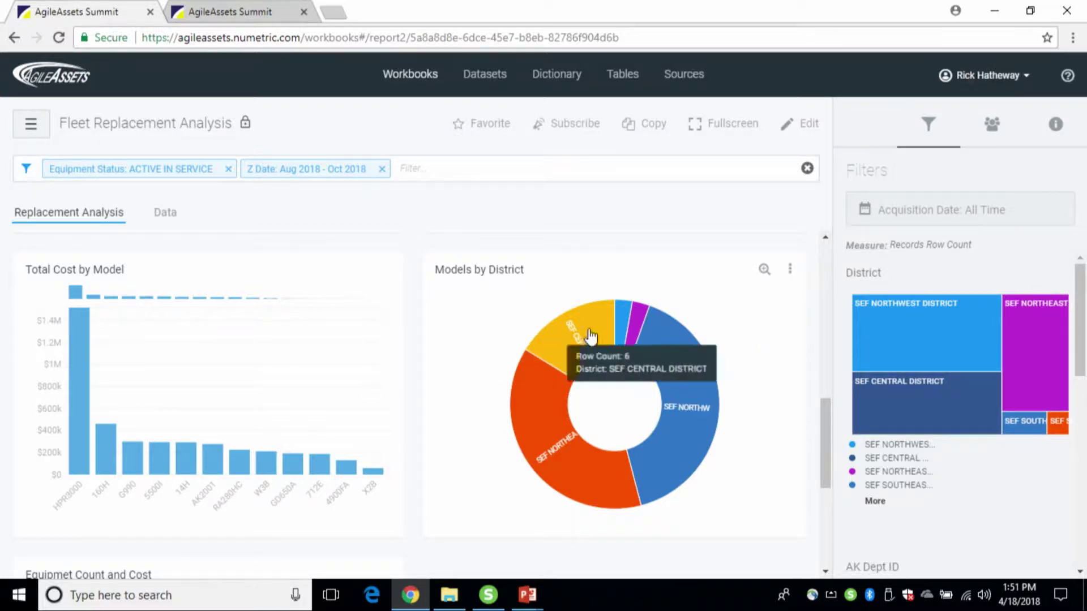
{"action": "mouse_move", "coordinate": [538, 390]}
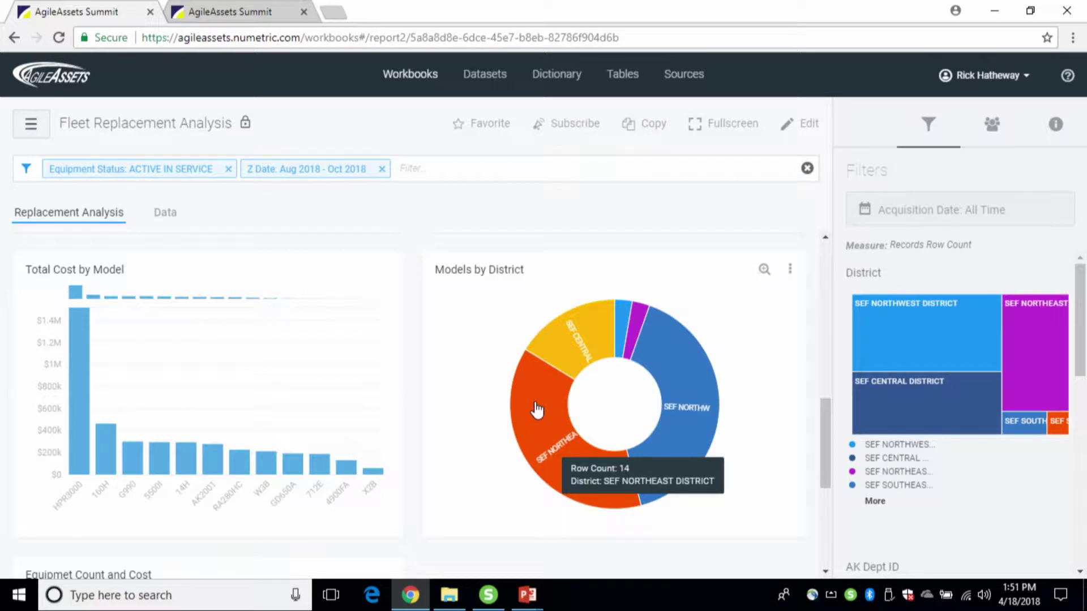
{"action": "mouse_move", "coordinate": [675, 364]}
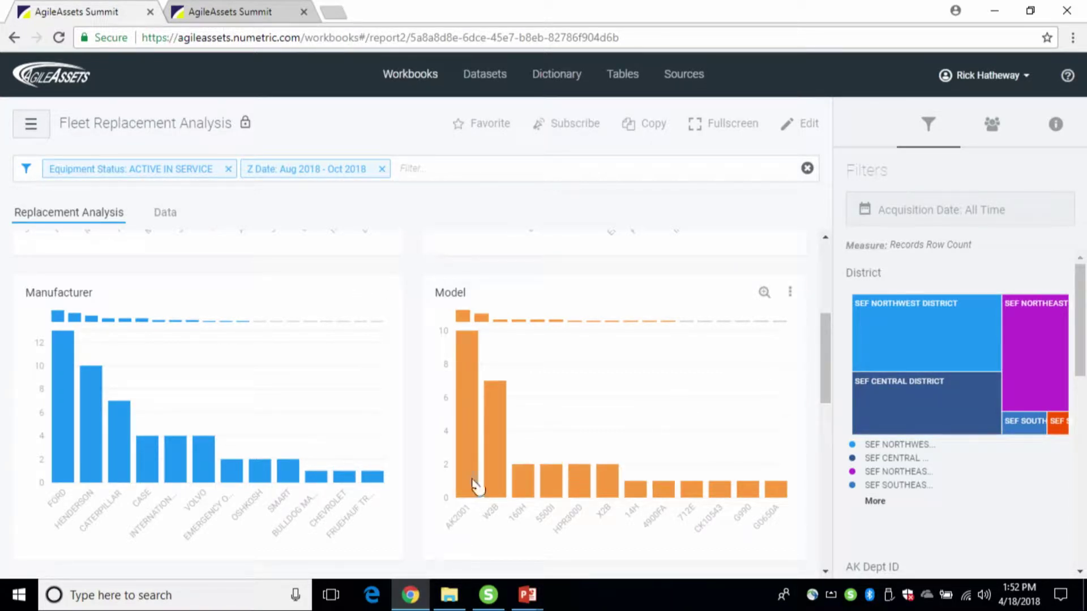
Step: Filter the workbook by equipment model AK2001 and compare its counts in the northeast and northwest districts
{"action": "left_click", "coordinate": [468, 406]}
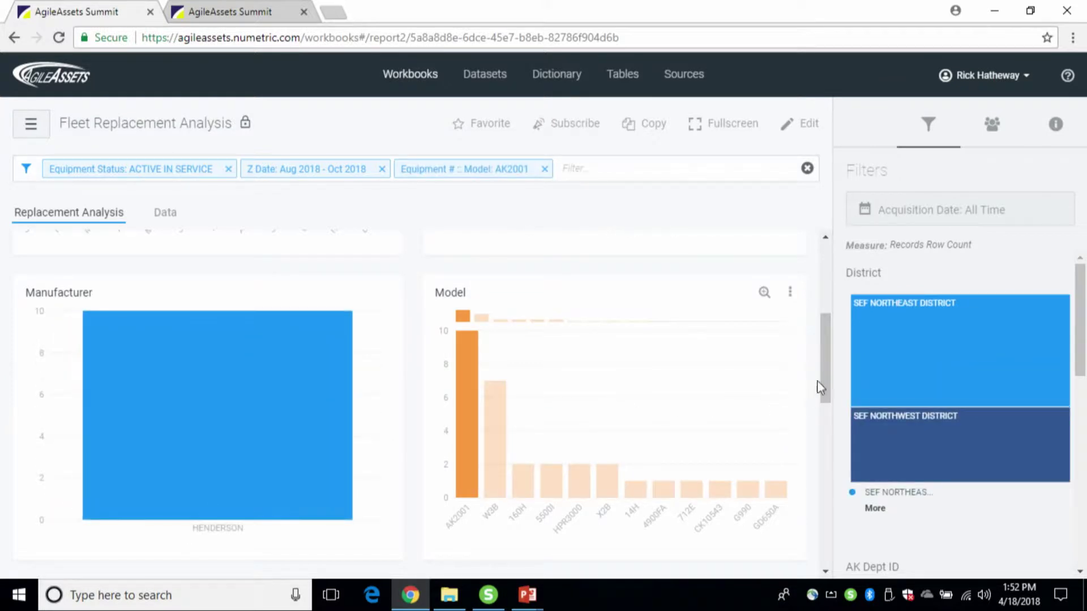
{"action": "left_click_drag", "start_coordinate": [823, 380], "coordinate": [813, 465]}
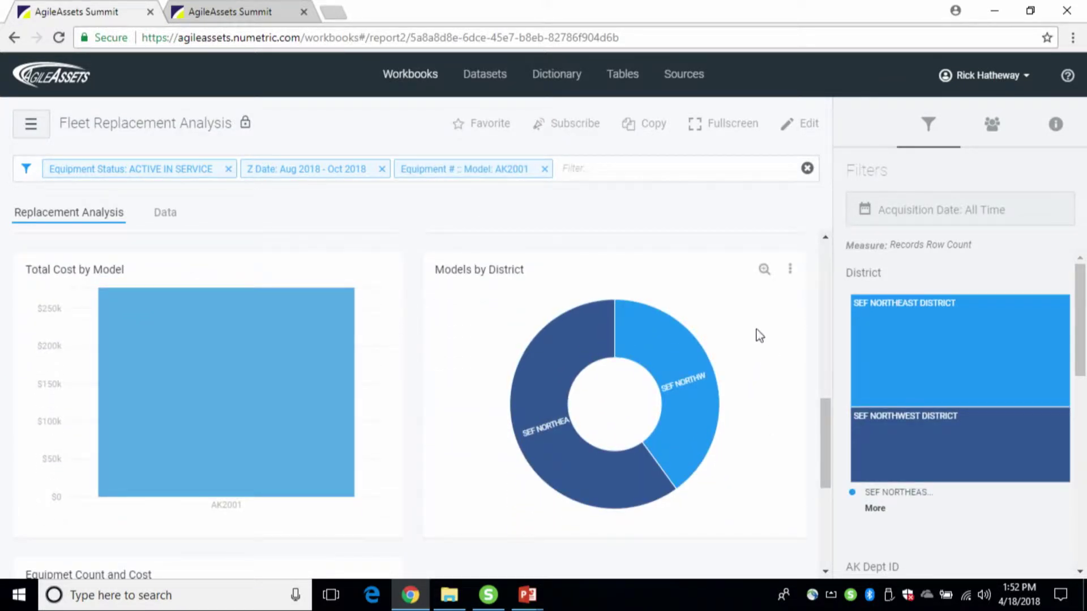
{"action": "mouse_move", "coordinate": [559, 321]}
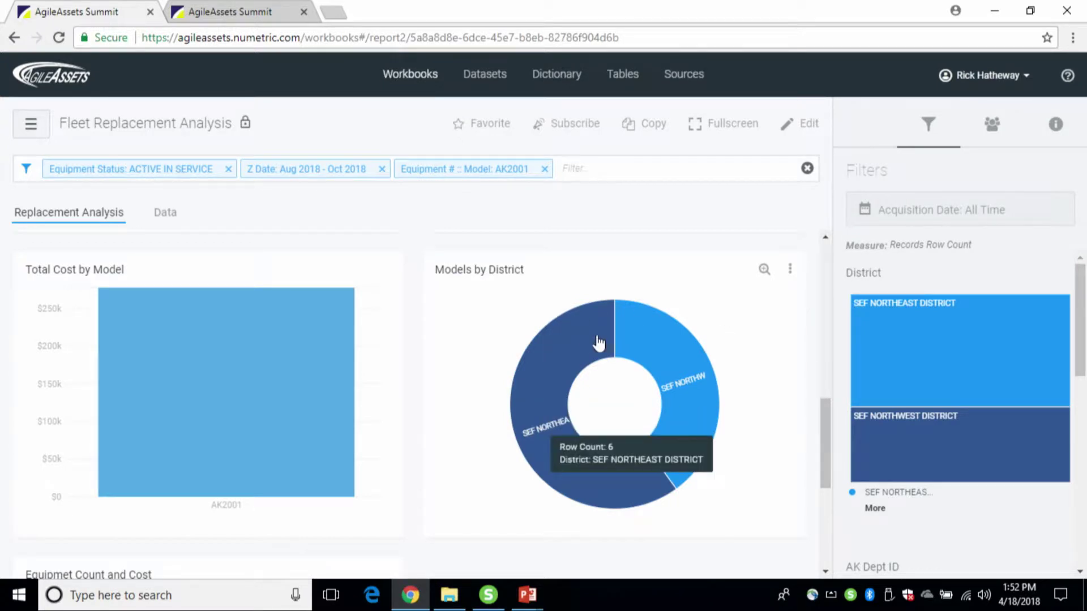
{"action": "mouse_move", "coordinate": [674, 336]}
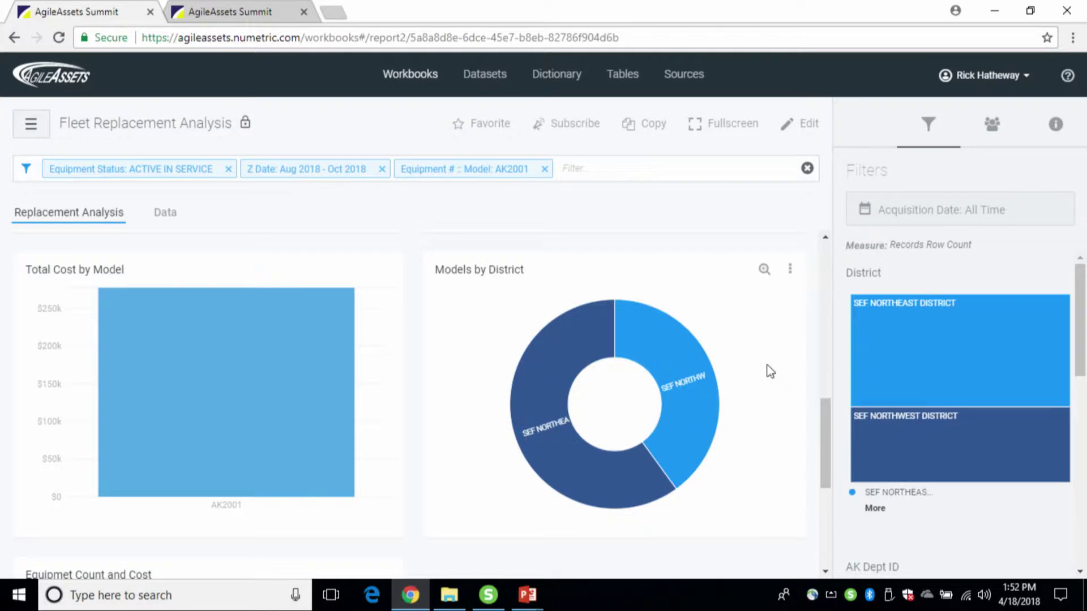
Step: Remove the AK2001 model filter and the Aug 2018 - Oct 2018 date filter, keeping the ACTIVE IN SERVICE filter
{"action": "left_click_drag", "start_coordinate": [821, 453], "coordinate": [828, 274]}
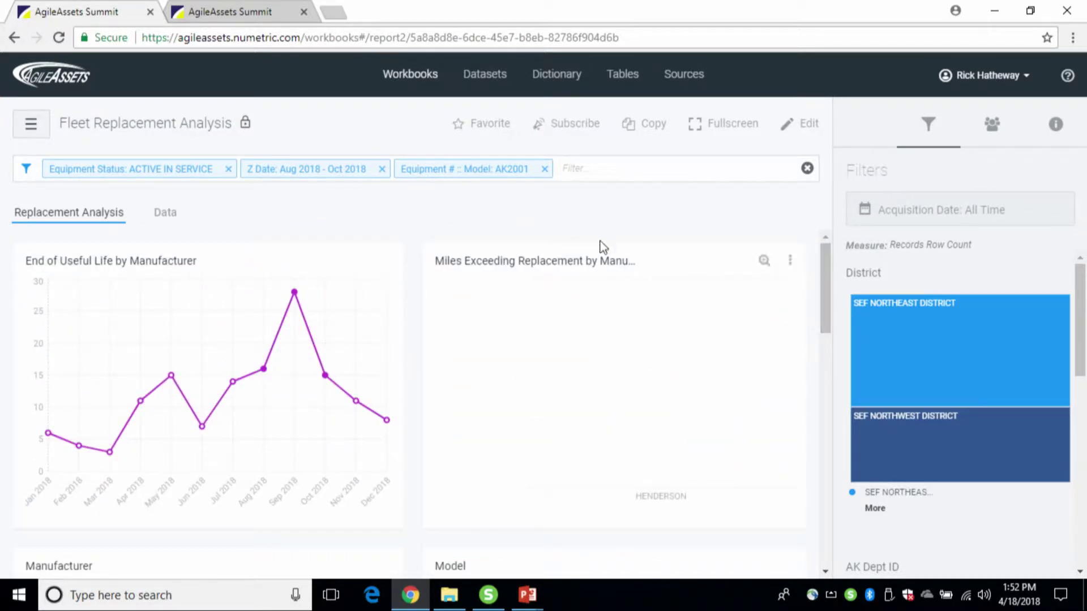
{"action": "left_click", "coordinate": [544, 169]}
{"action": "left_click", "coordinate": [382, 169]}
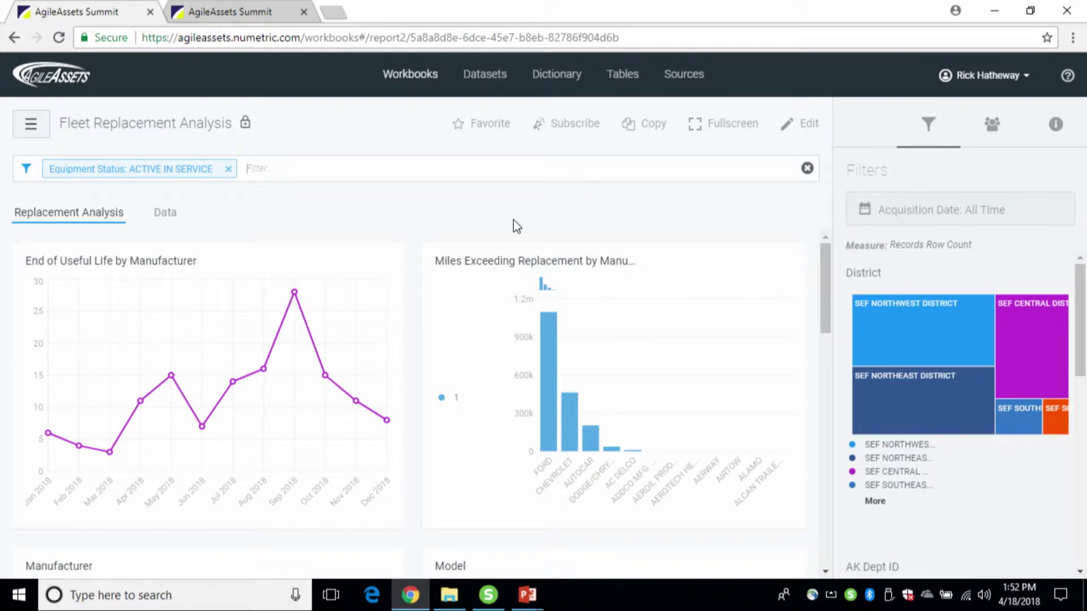
Step: Filter the workbook to FORD equipment exceeding its replacement mileage and compare the northeast and northwest counts in Models by District
{"action": "mouse_move", "coordinate": [545, 363]}
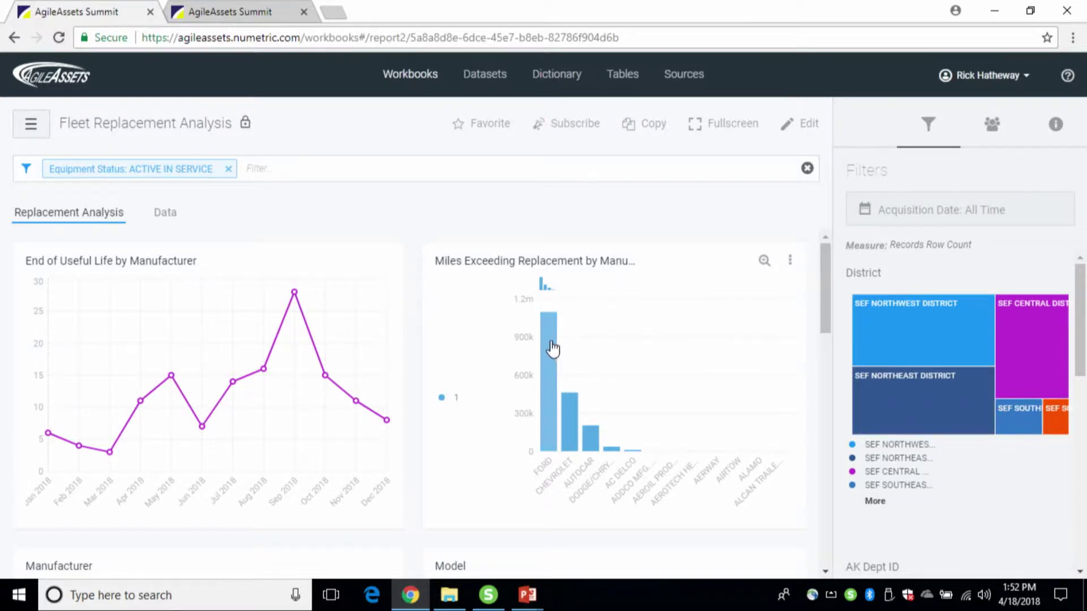
{"action": "left_click", "coordinate": [553, 350]}
{"action": "left_click_drag", "start_coordinate": [824, 297], "coordinate": [800, 384]}
{"action": "scroll", "coordinate": [799, 384], "scroll_direction": "down", "scroll_amount": 4}
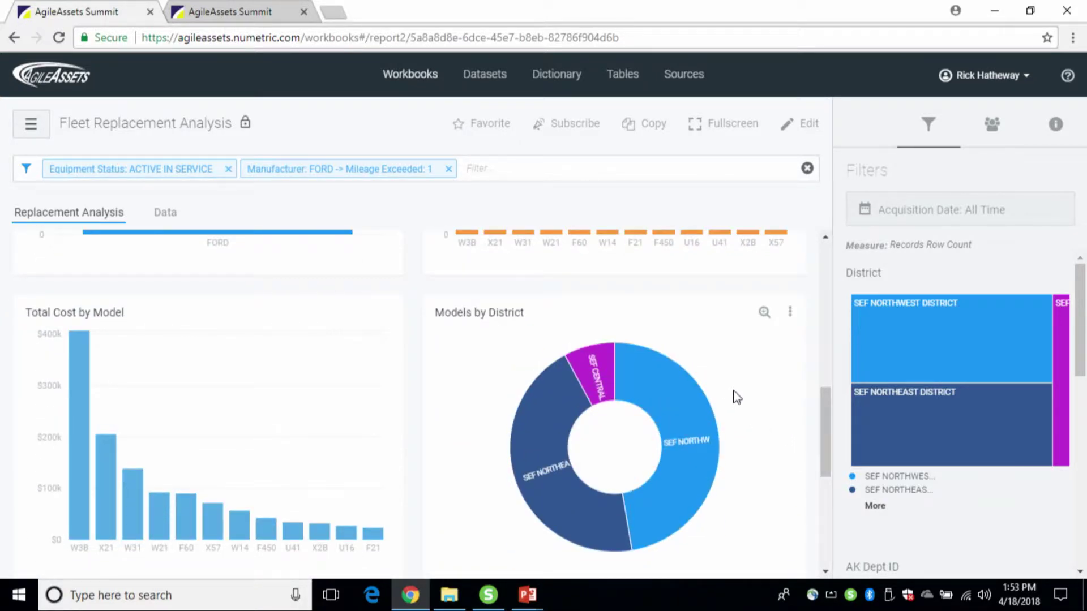
{"action": "mouse_move", "coordinate": [544, 409]}
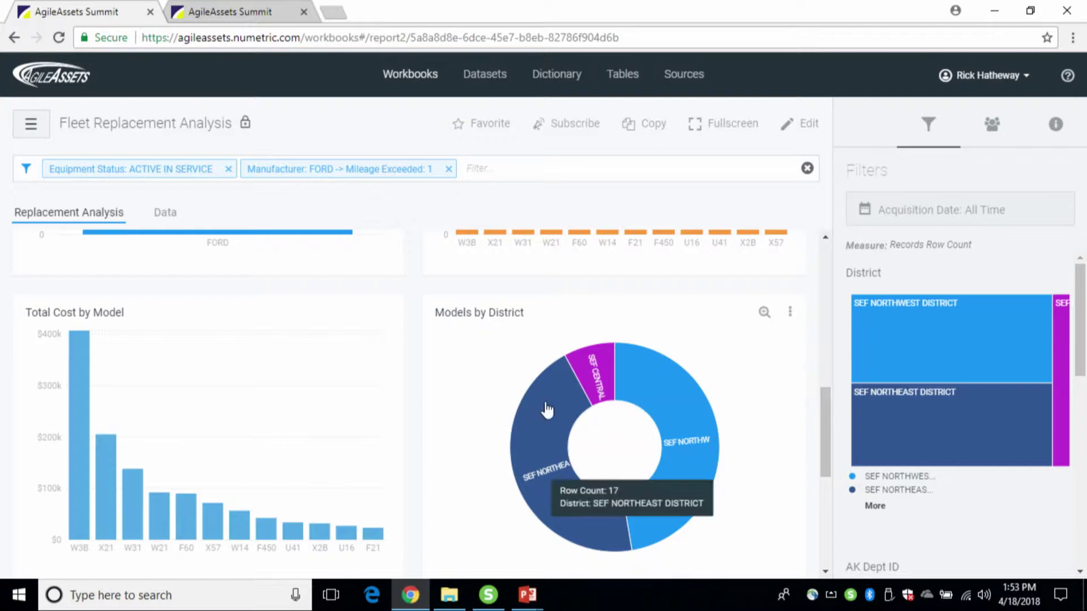
{"action": "mouse_move", "coordinate": [668, 382]}
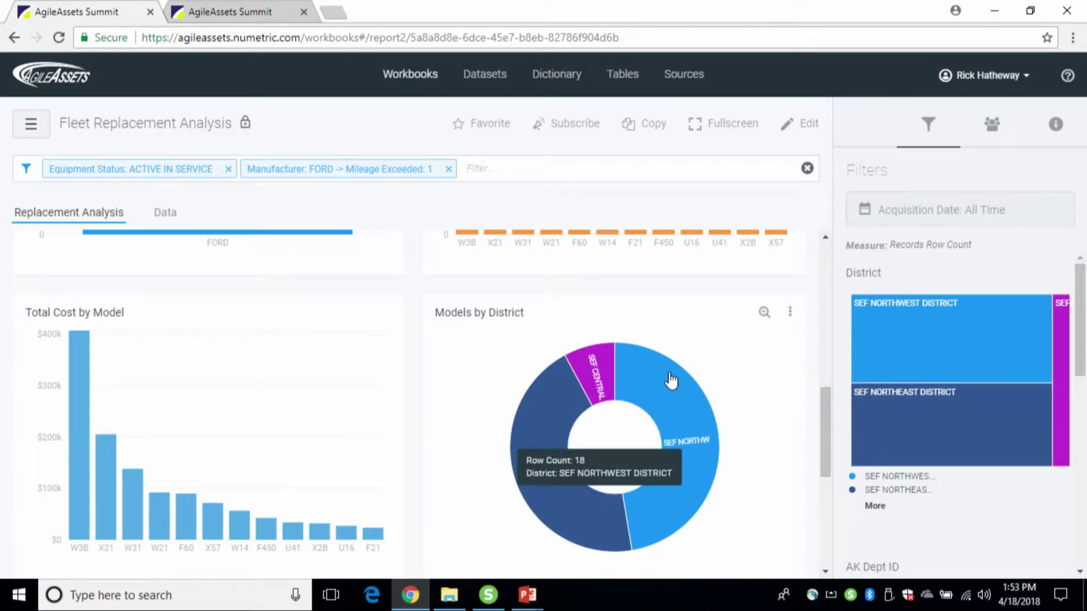